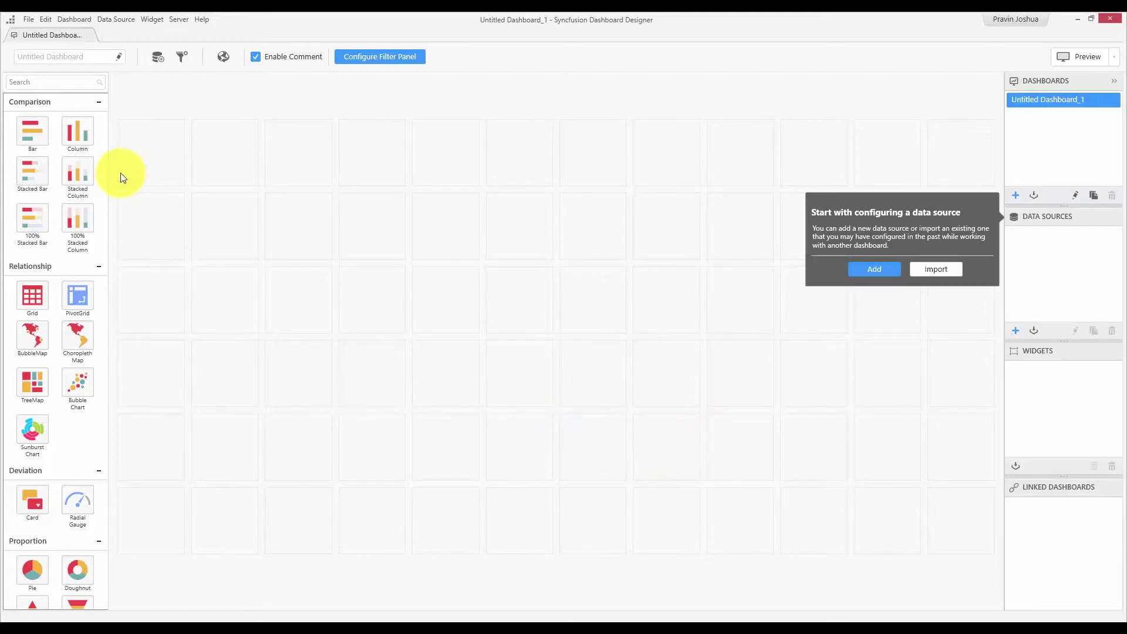
Add a bar chart widget and size it to about four grid cells square.
left_click_drag(53, 127, 160, 153)
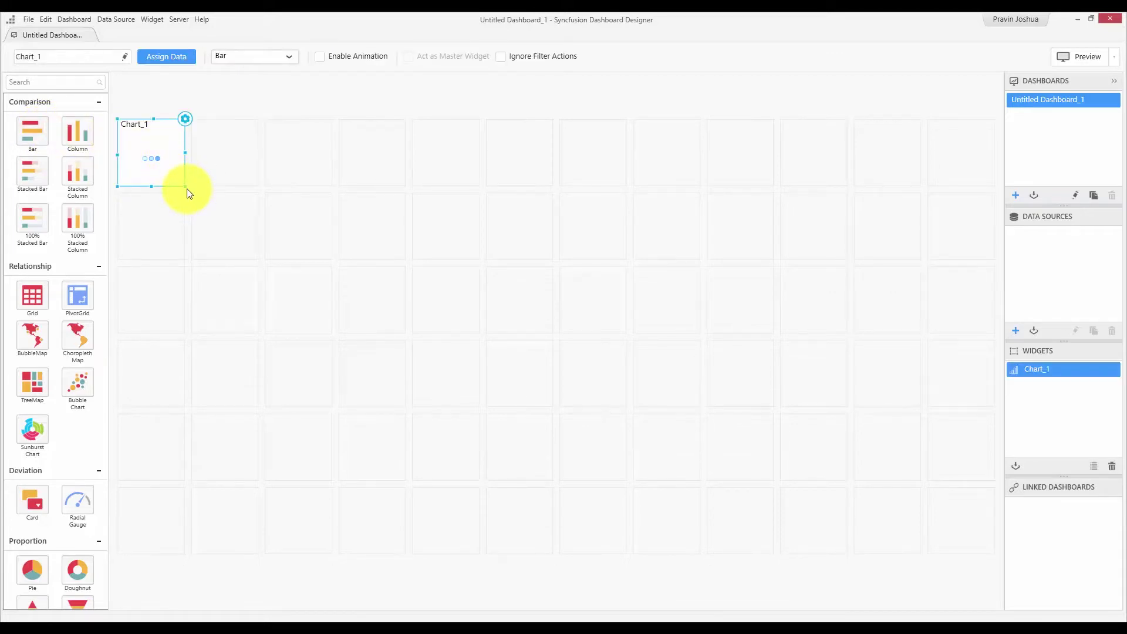
left_click_drag(187, 189, 432, 369)
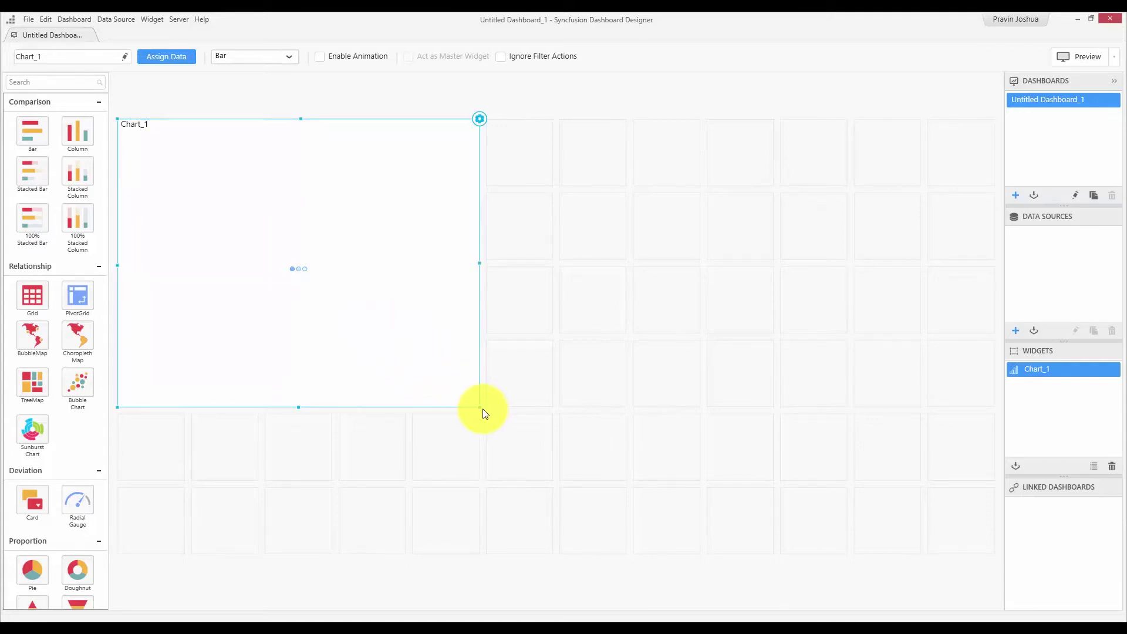
left_click_drag(478, 403, 393, 345)
Move Chart_1 into the dashboard's top-left corner.
left_click_drag(340, 292, 625, 311)
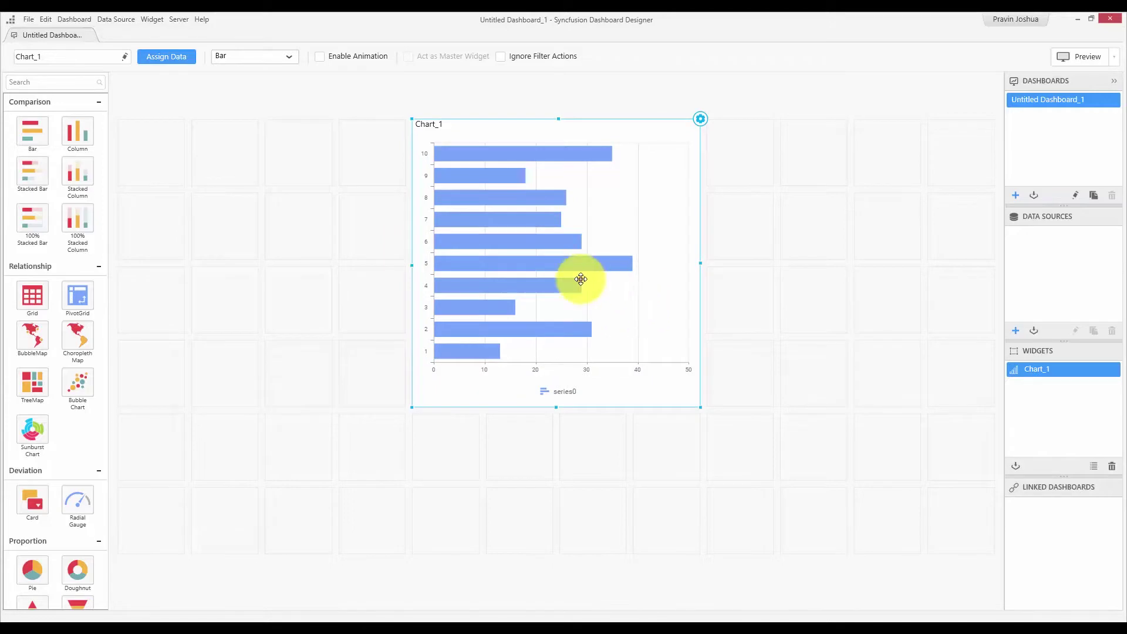
left_click_drag(579, 280, 292, 291)
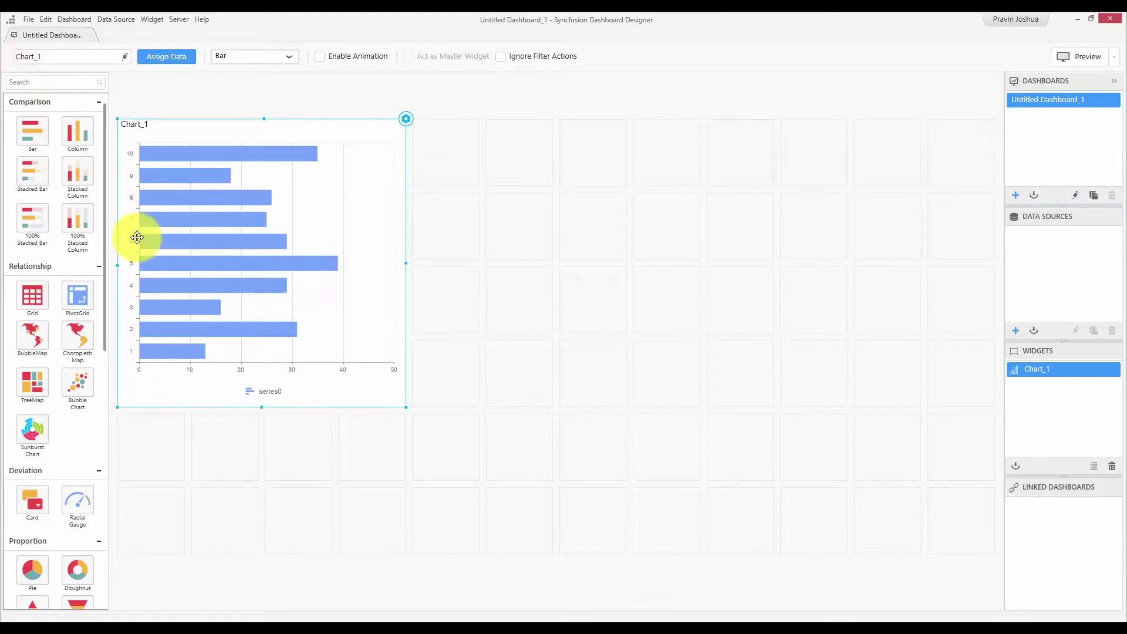
left_click_drag(105, 252, 114, 172)
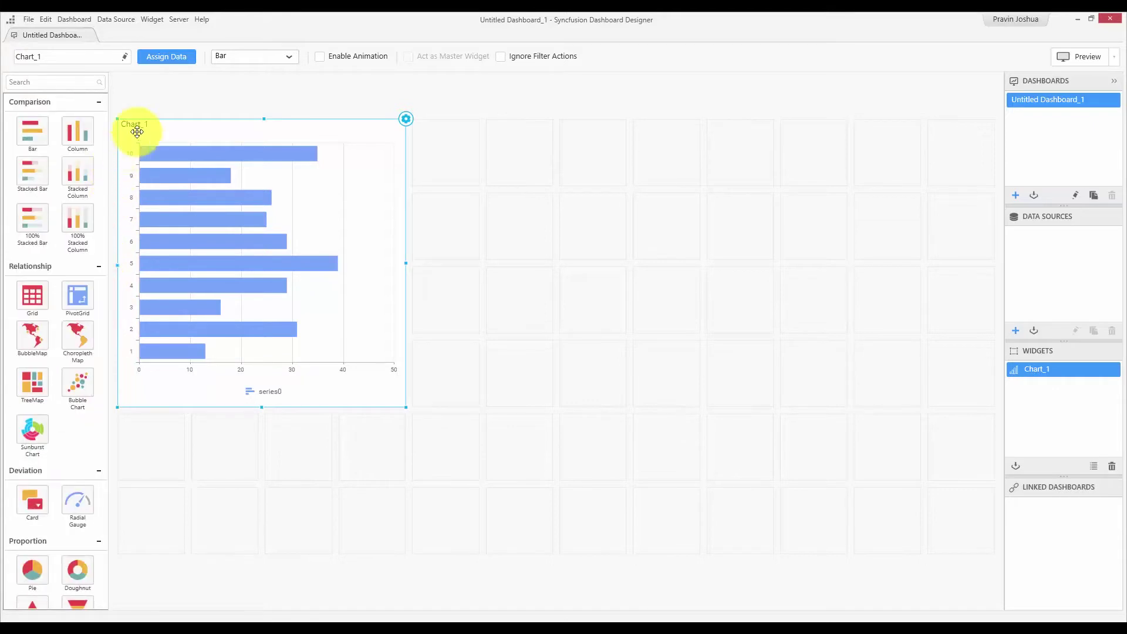
left_click(154, 20)
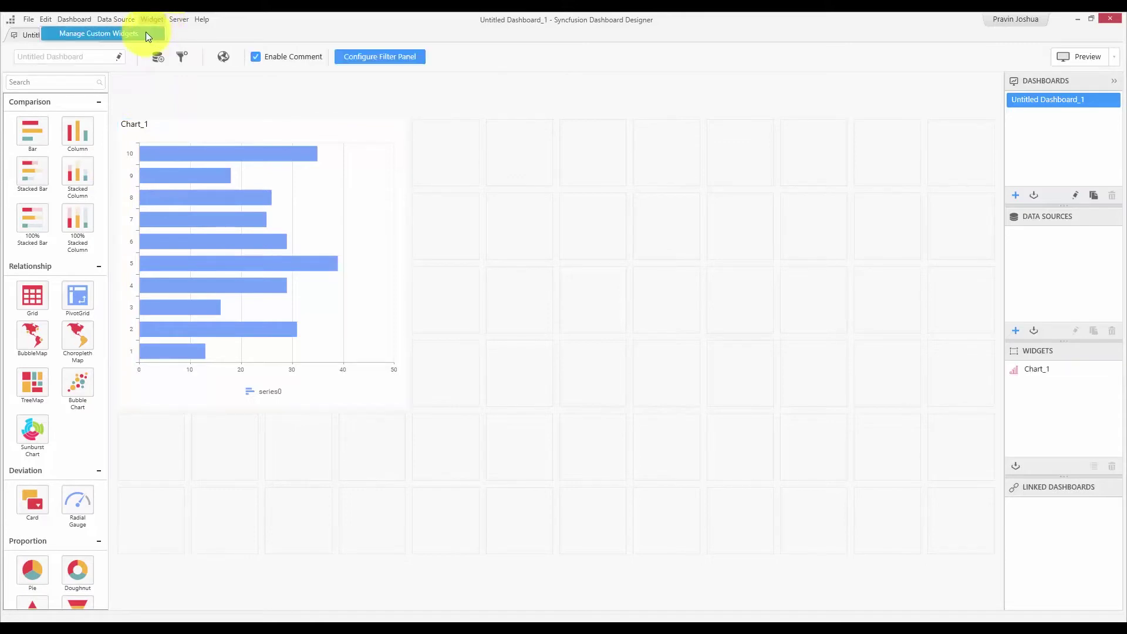
left_click(146, 32)
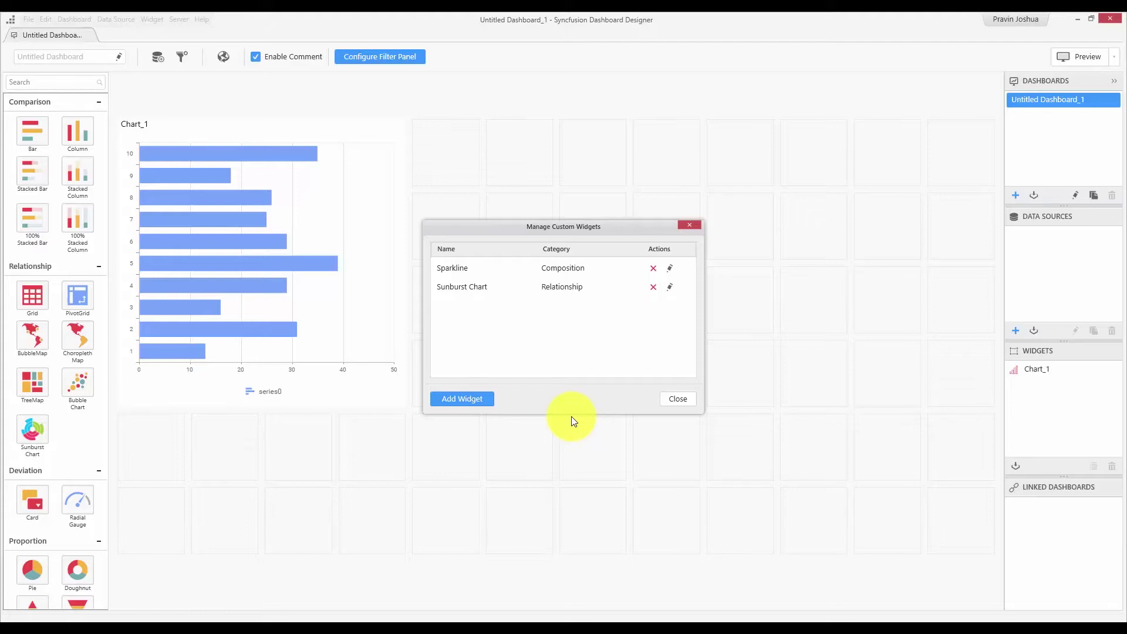
key("Escape")
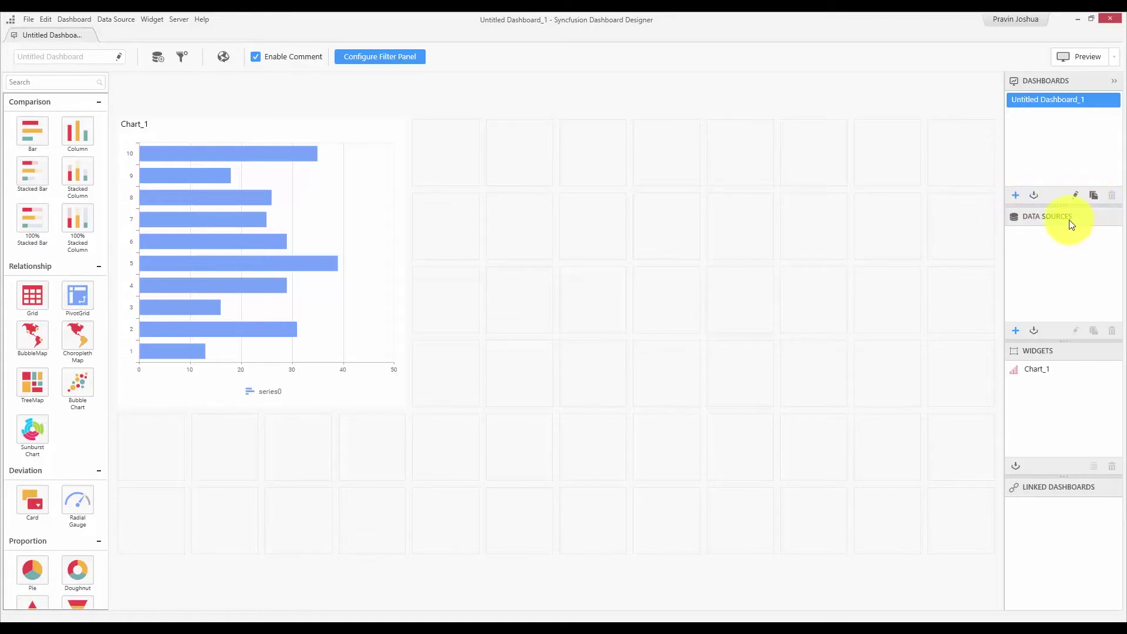
right_click(1047, 102)
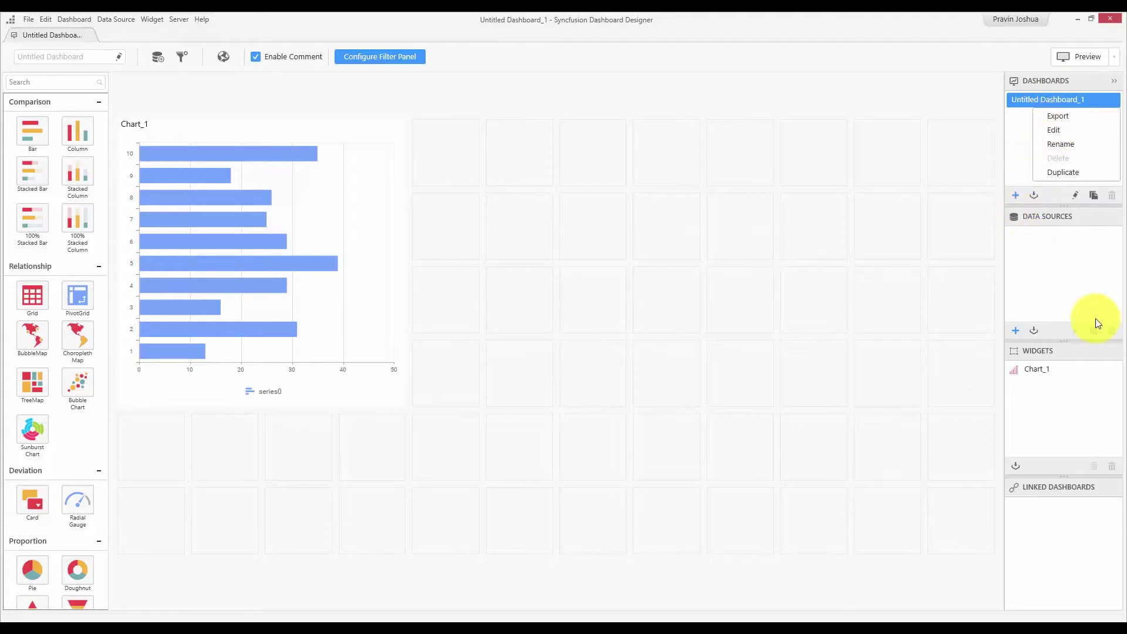
left_click(1044, 407)
right_click(1033, 370)
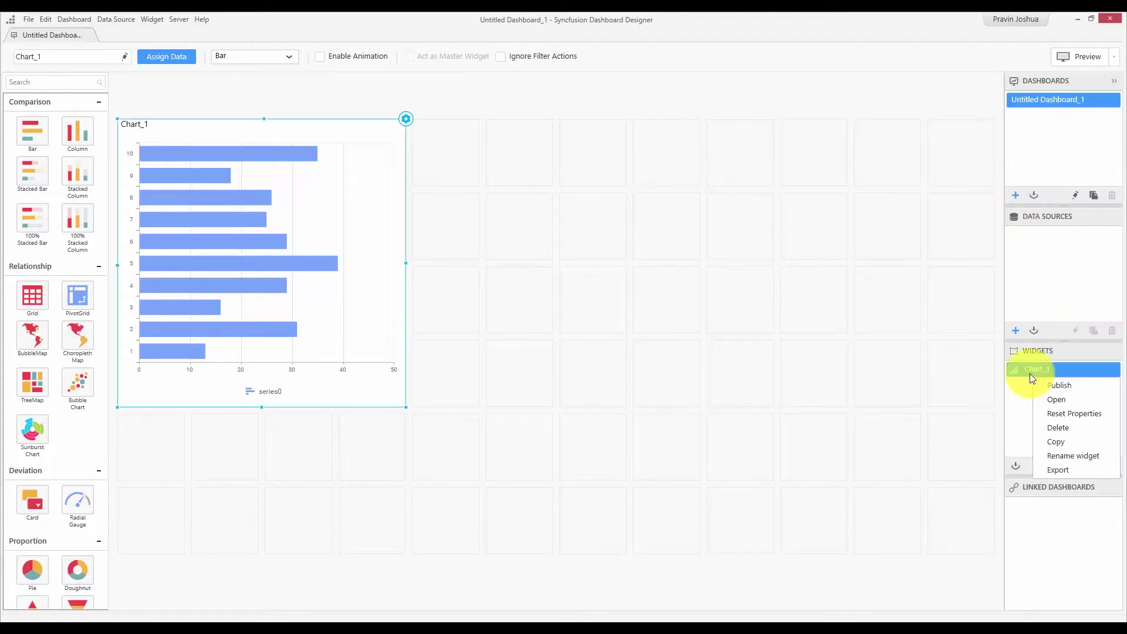
left_click(440, 228)
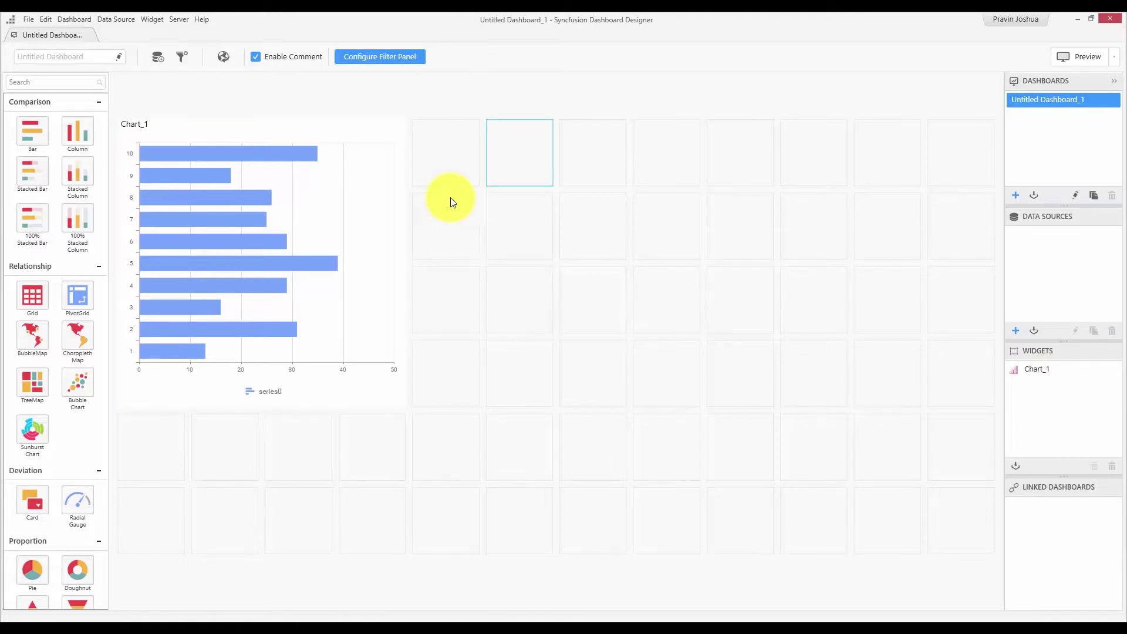
left_click(481, 58)
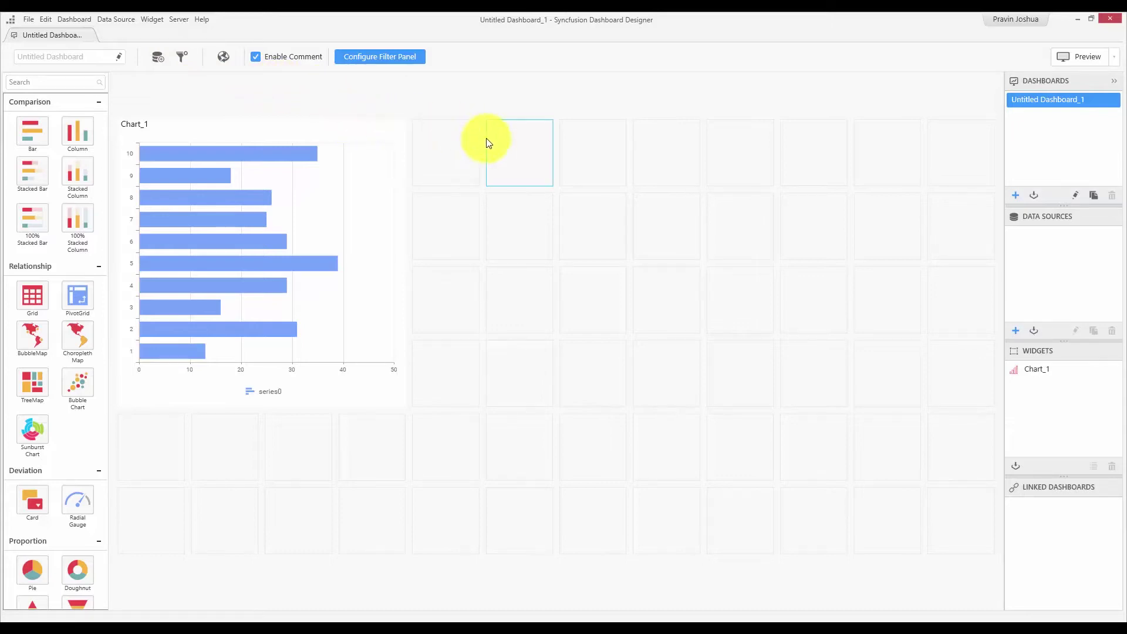
left_click(508, 96)
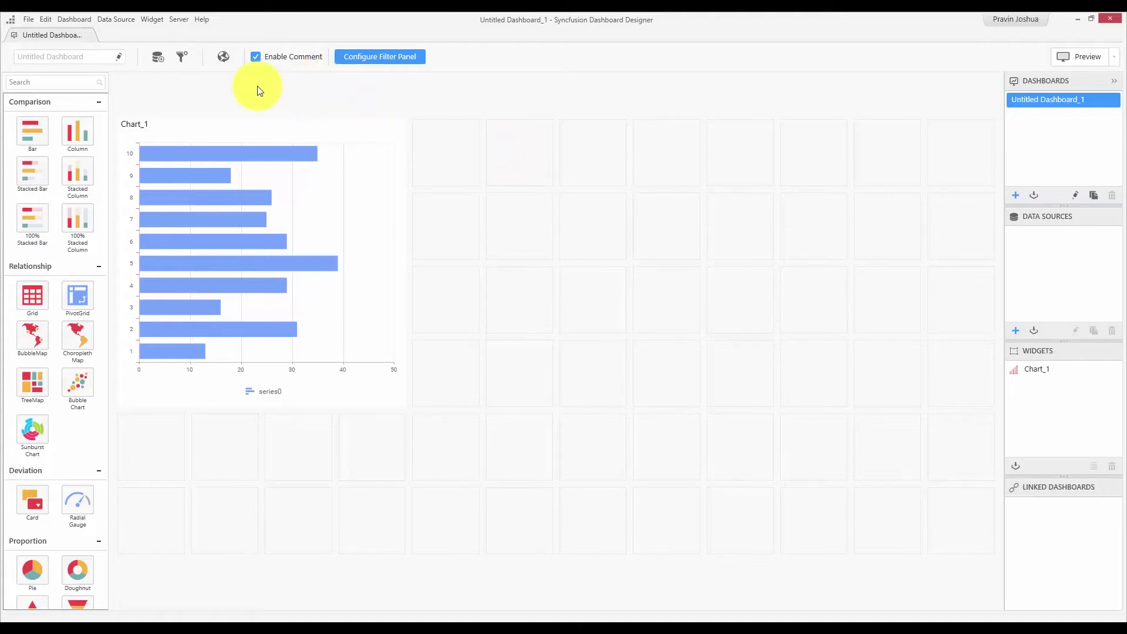
left_click(271, 168)
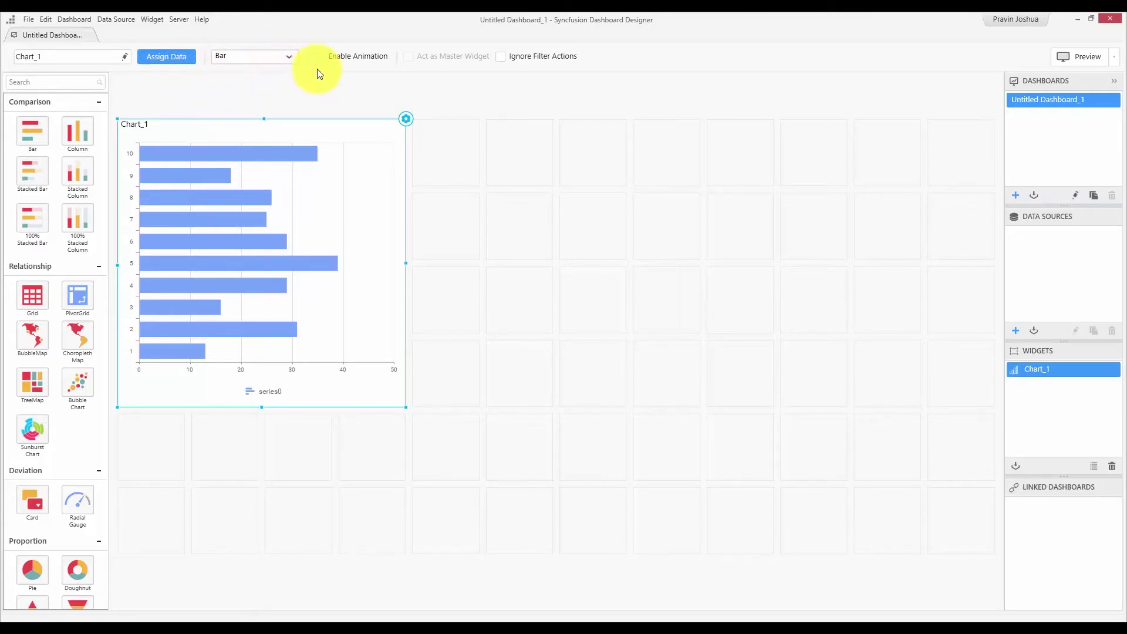
left_click(749, 423)
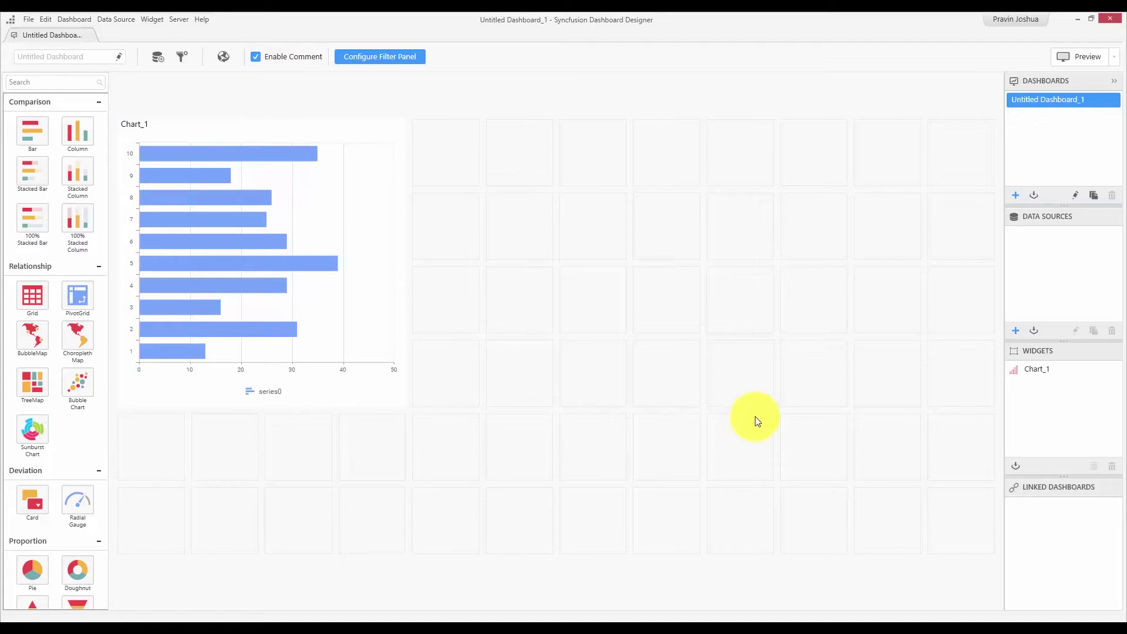
Create a Microsoft SQL Server data source on server '.' using the NORTHWND database.
left_click(1014, 332)
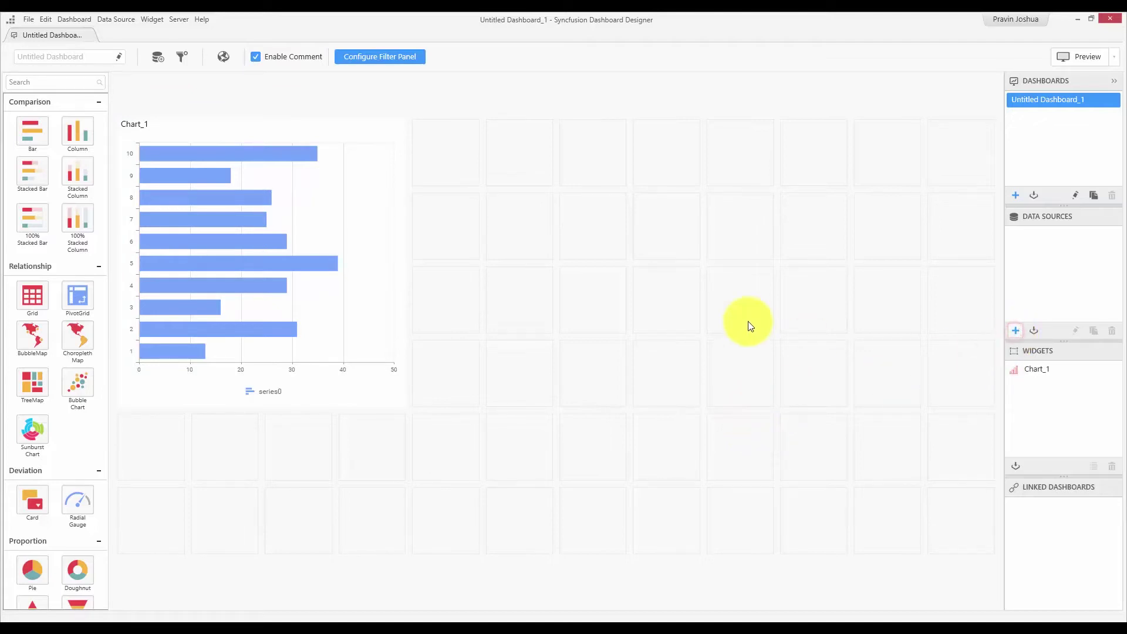
left_click(693, 242)
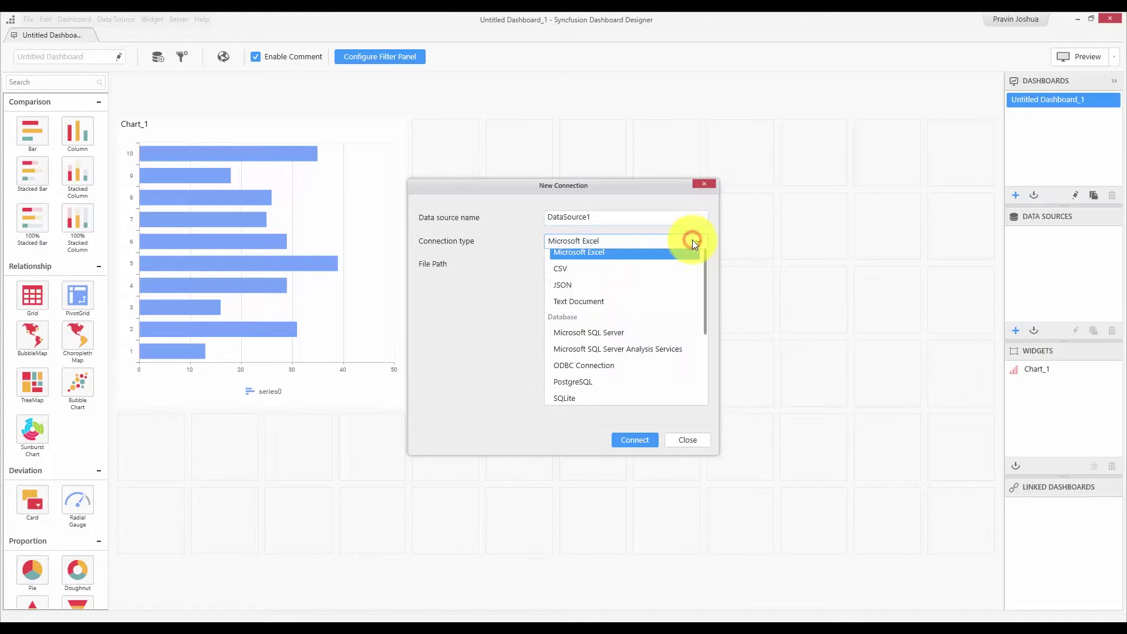
left_click(629, 351)
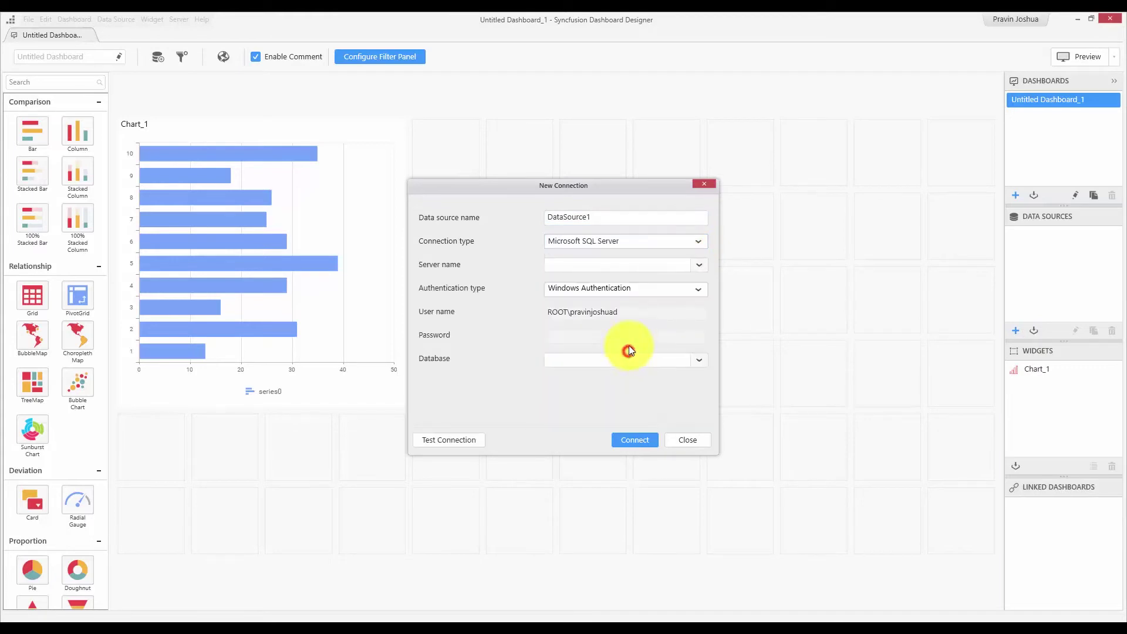
left_click(607, 264)
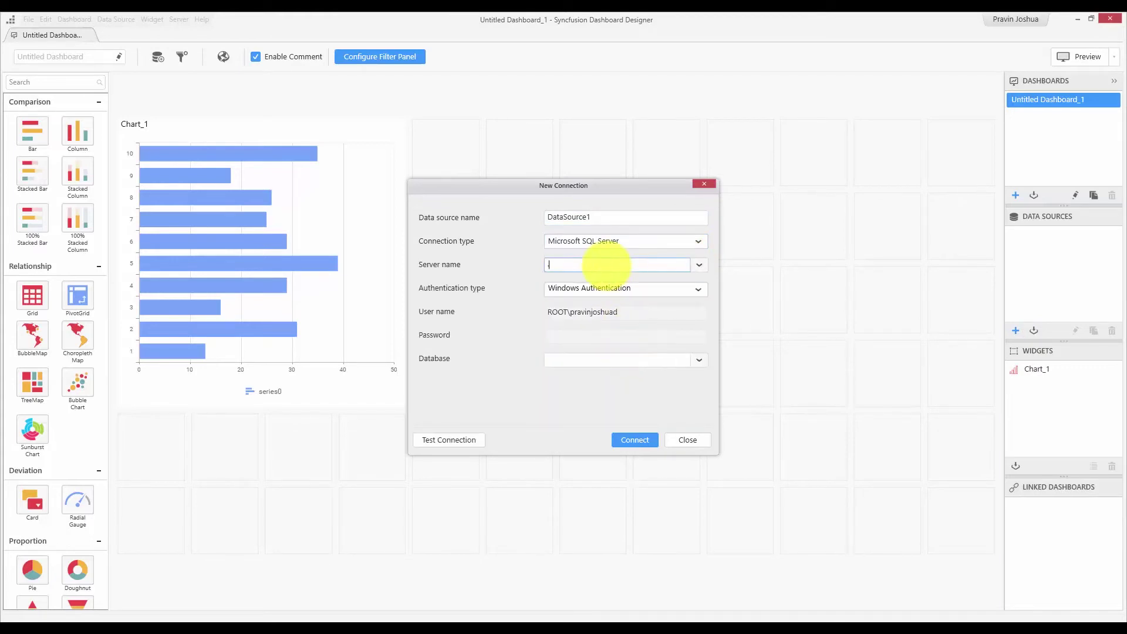
type(".")
left_click(698, 361)
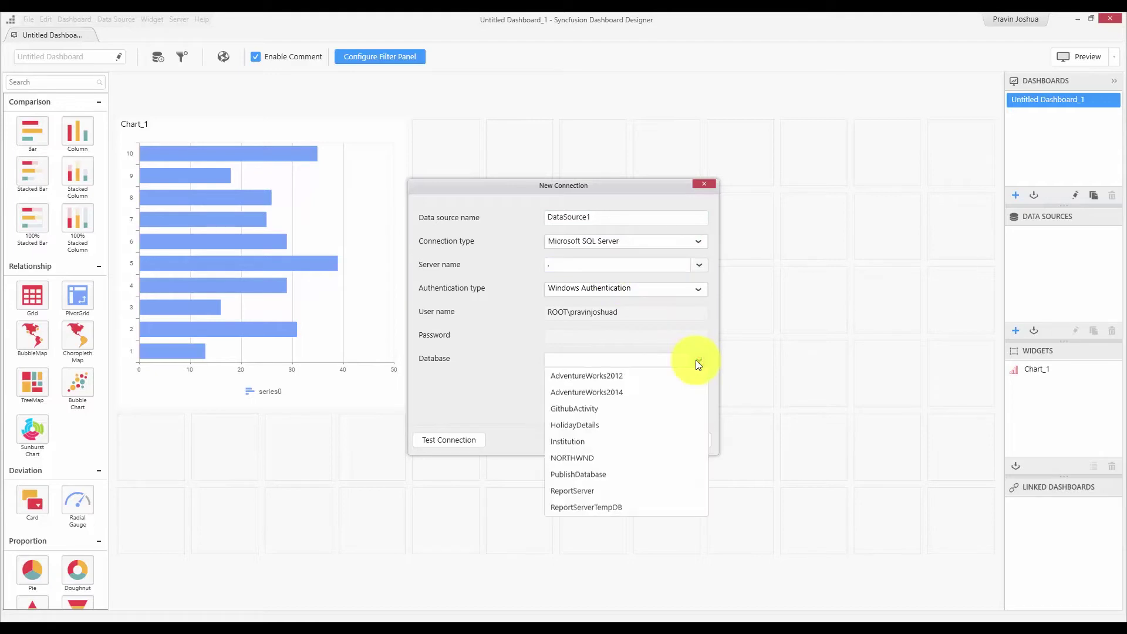
left_click(608, 457)
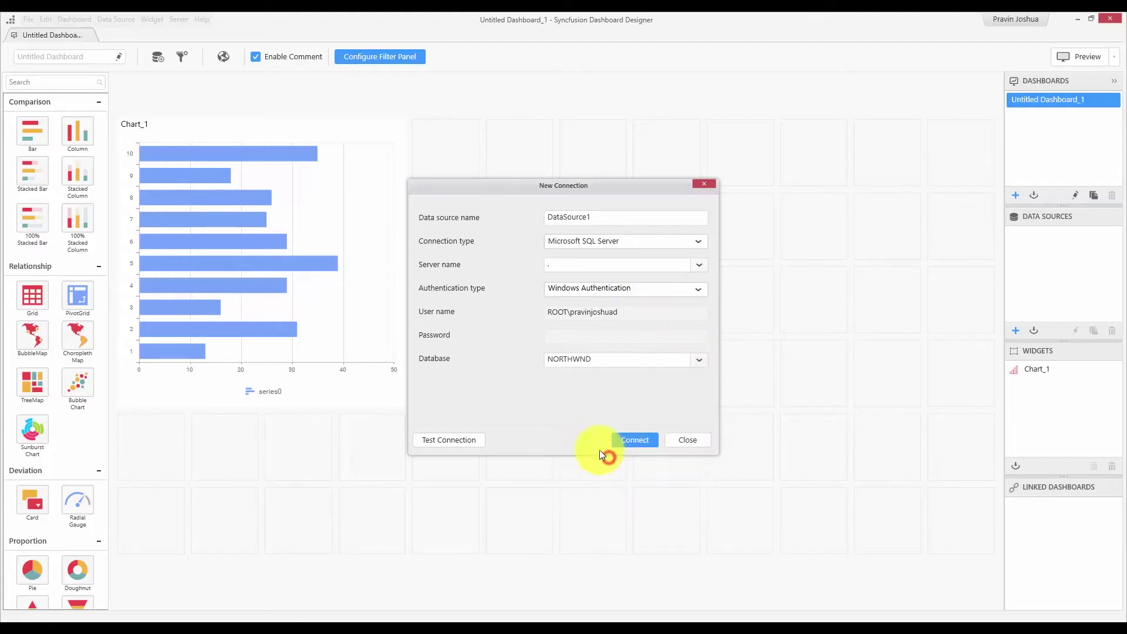
left_click(629, 442)
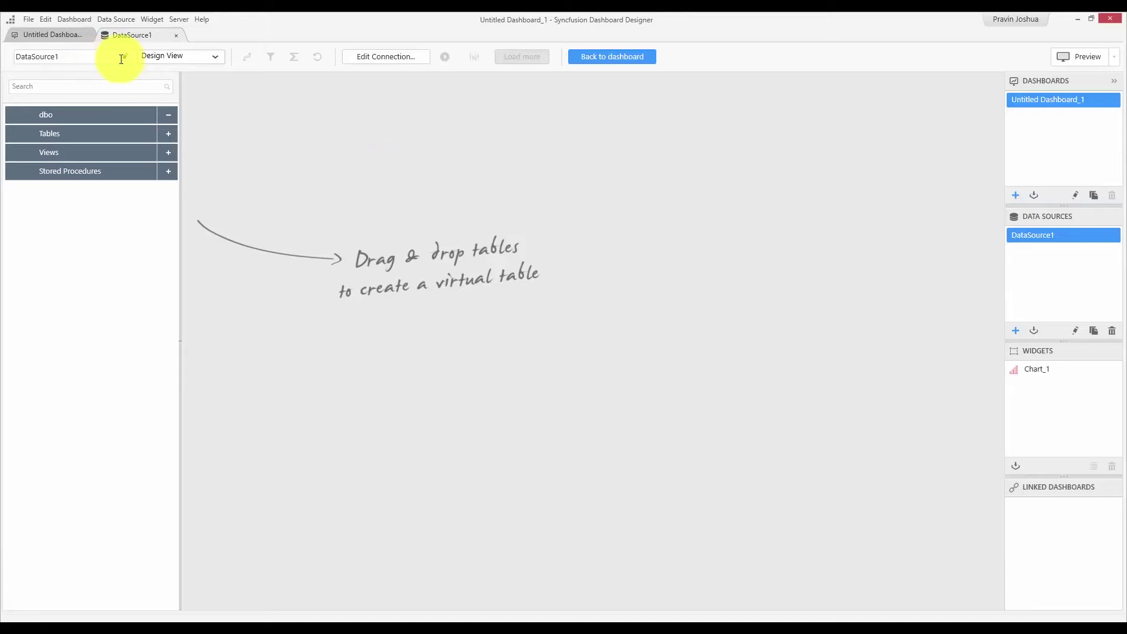
In Design View, expand the dbo tables and place the Products table on the canvas.
left_click(176, 61)
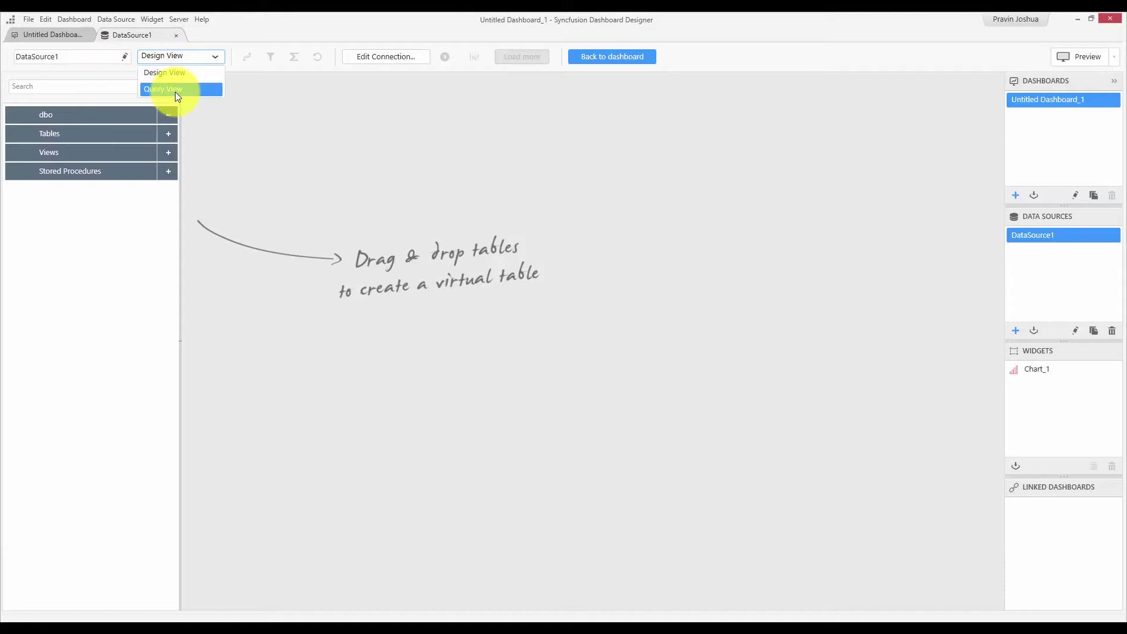
left_click(292, 124)
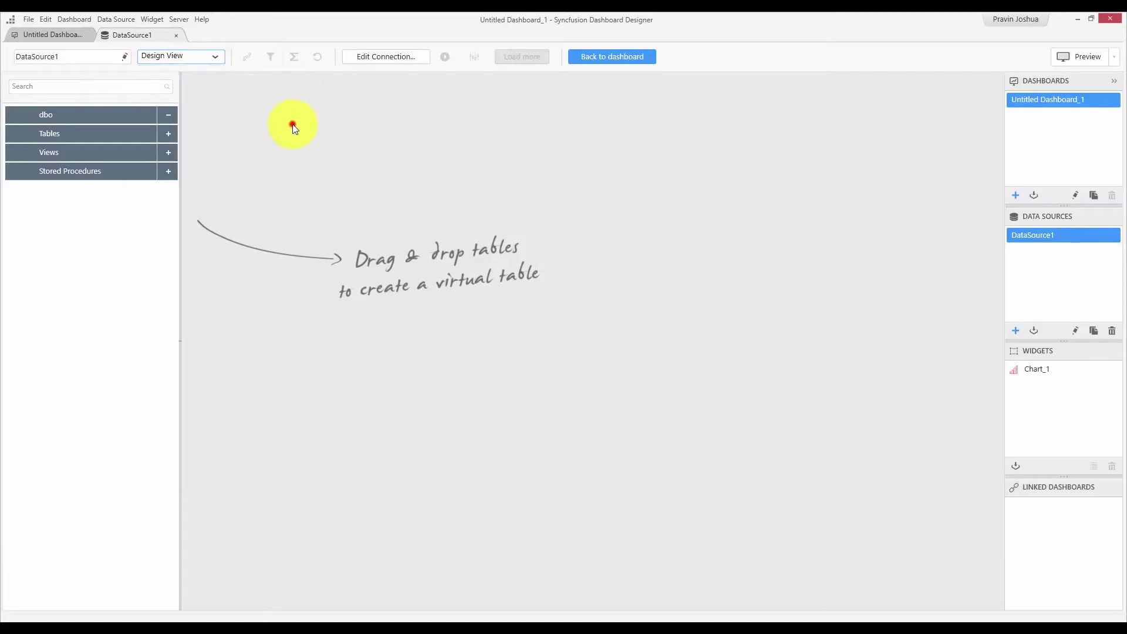
left_click(168, 135)
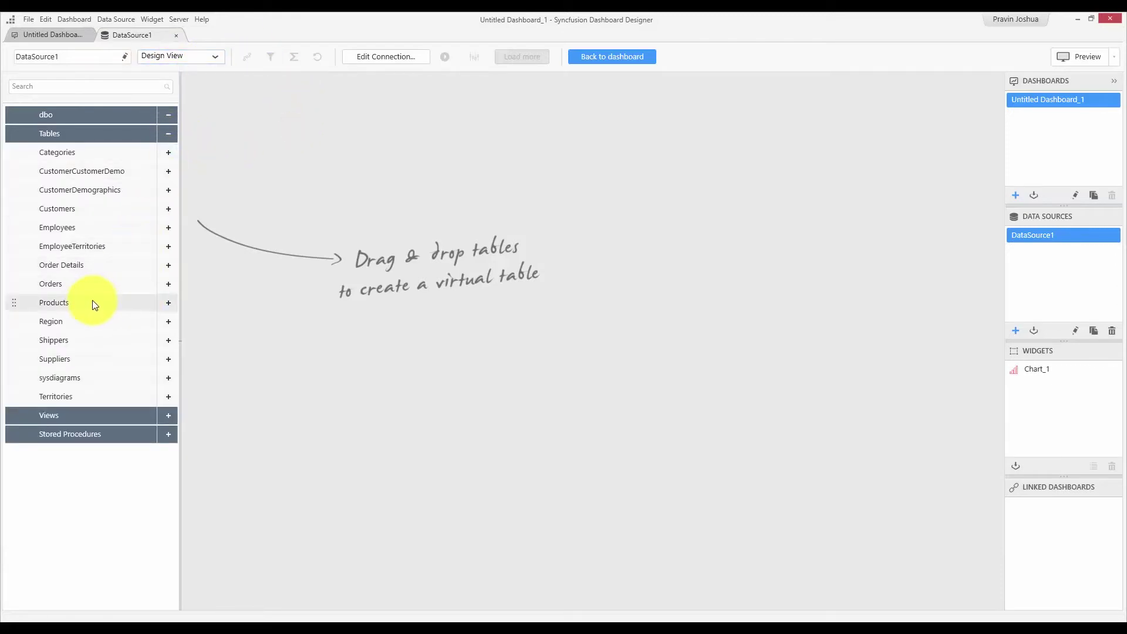
left_click_drag(93, 303, 423, 271)
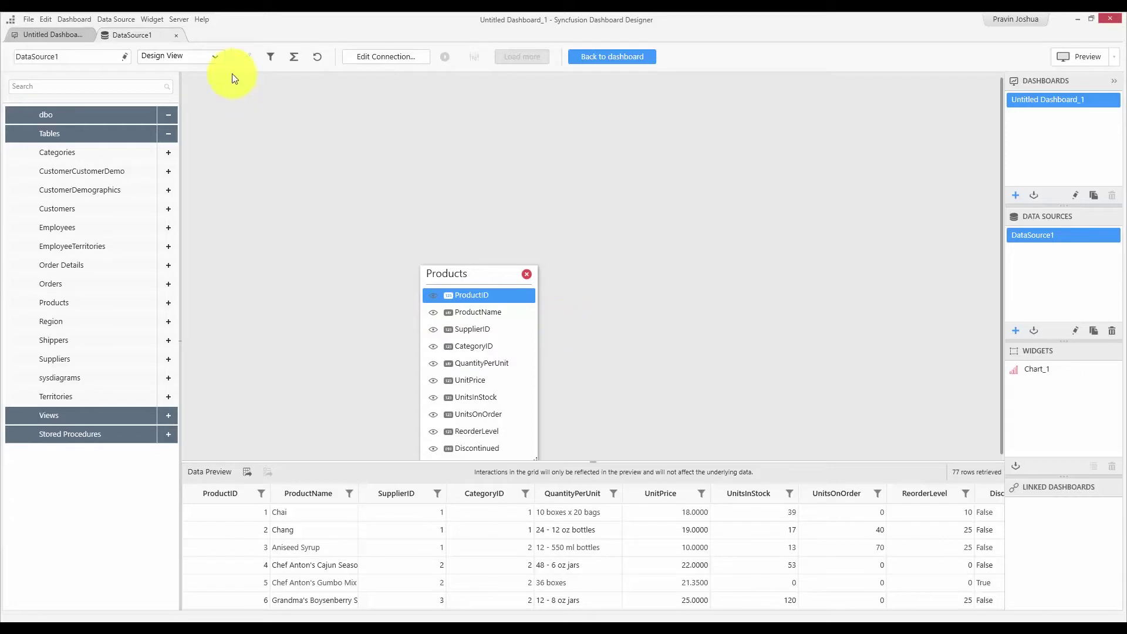
Hide the ProductID column of the Products table in the data preview.
left_click(221, 53)
left_click(206, 90)
left_click(426, 298)
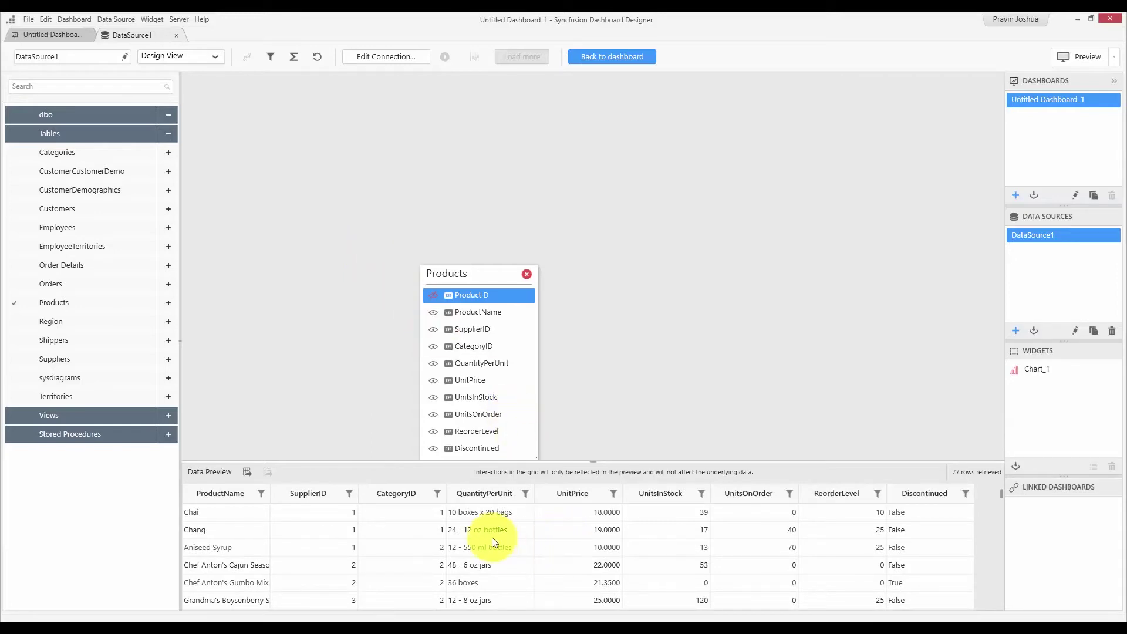
left_click(473, 552)
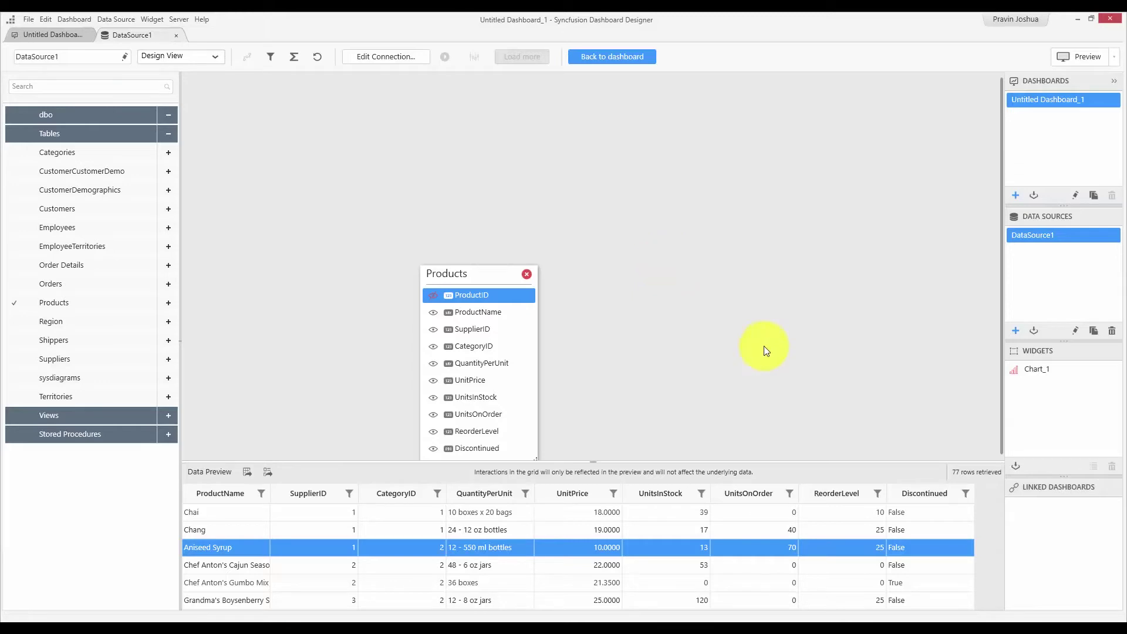
Return to Untitled Dashboard and start Assign Data for Chart_1.
left_click(47, 37)
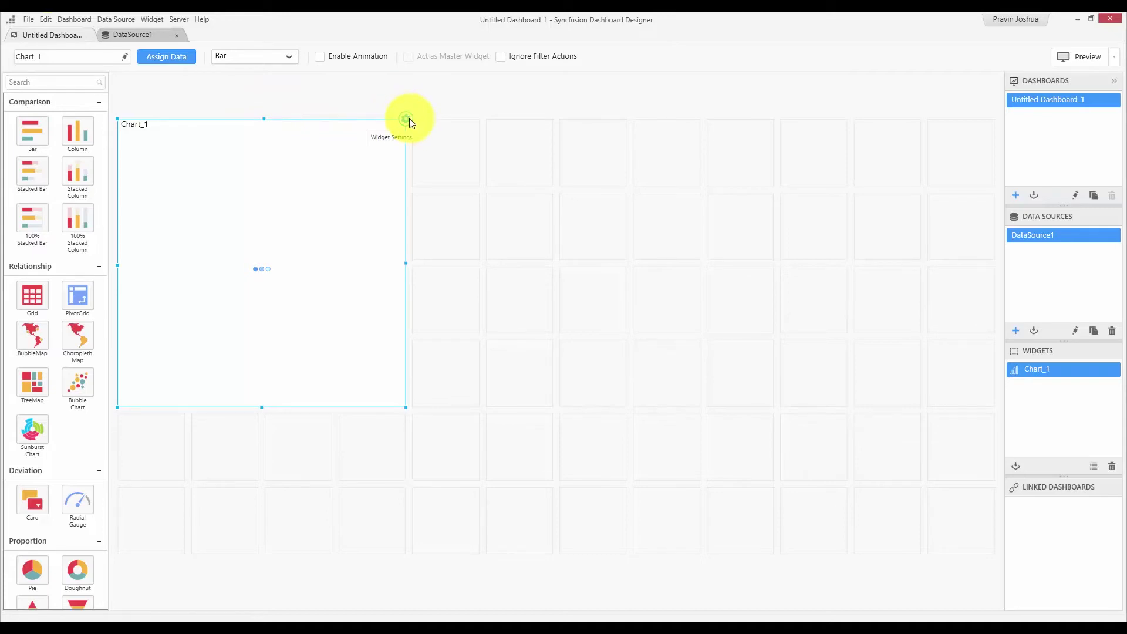
left_click(166, 60)
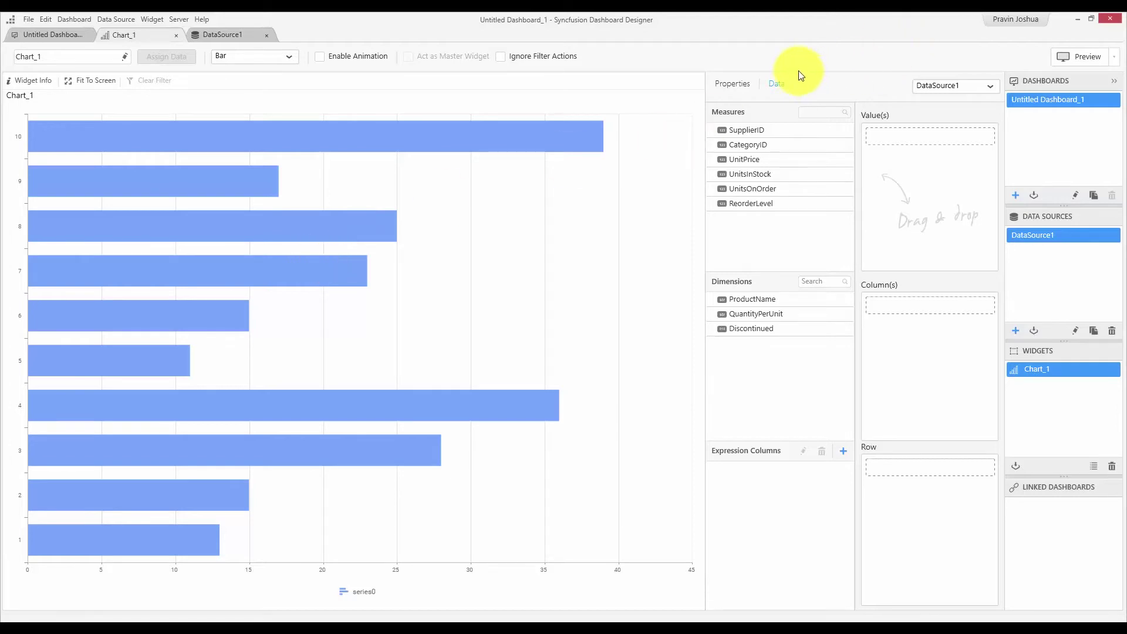
left_click(738, 83)
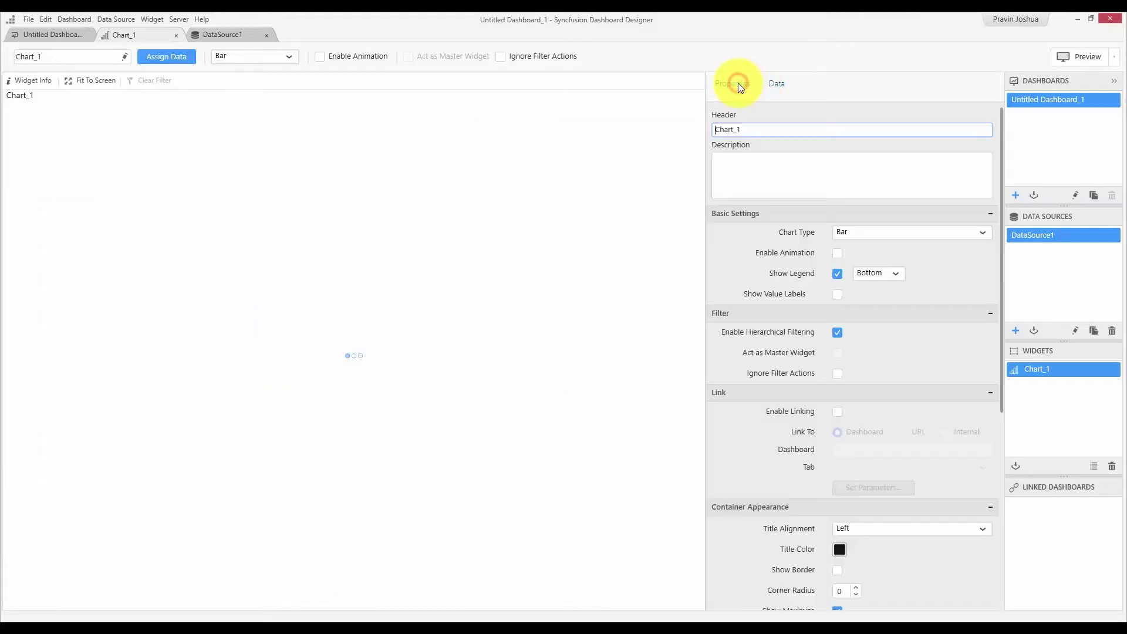
left_click(773, 83)
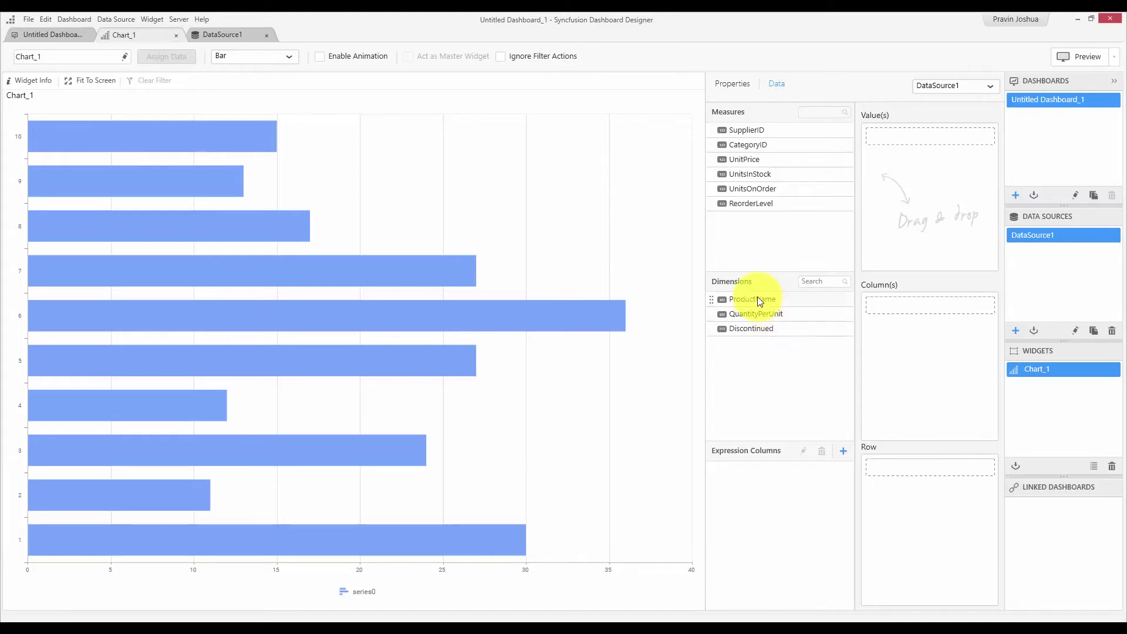
Bind ProductName to Column(s) and UnitPrice to Value(s) for the bar chart.
left_click_drag(758, 297, 914, 325)
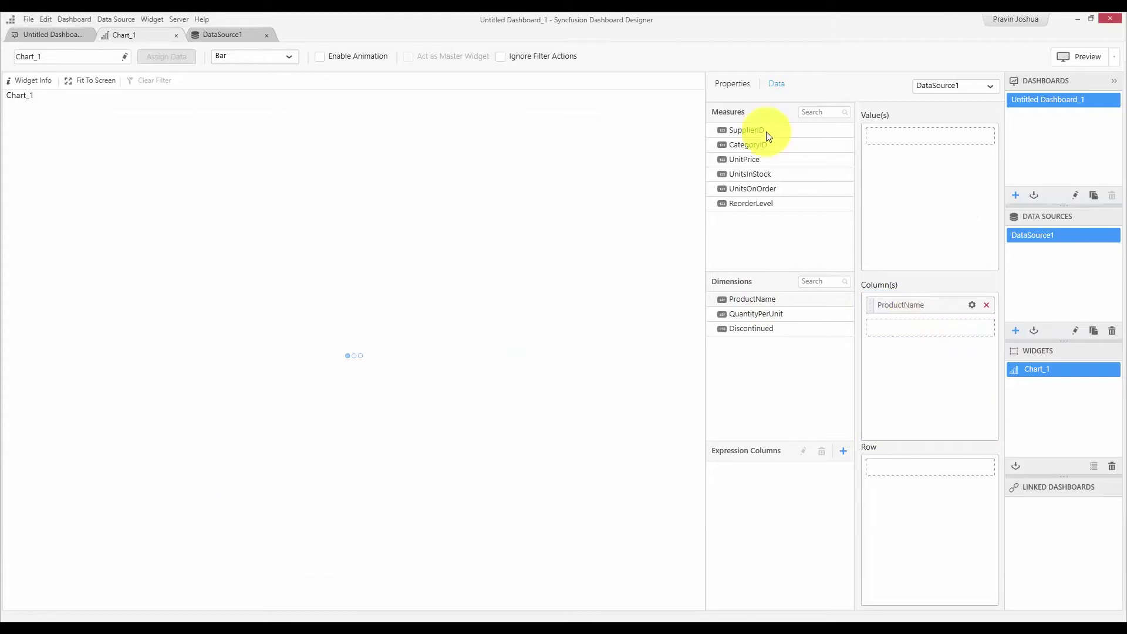
left_click_drag(758, 161, 911, 154)
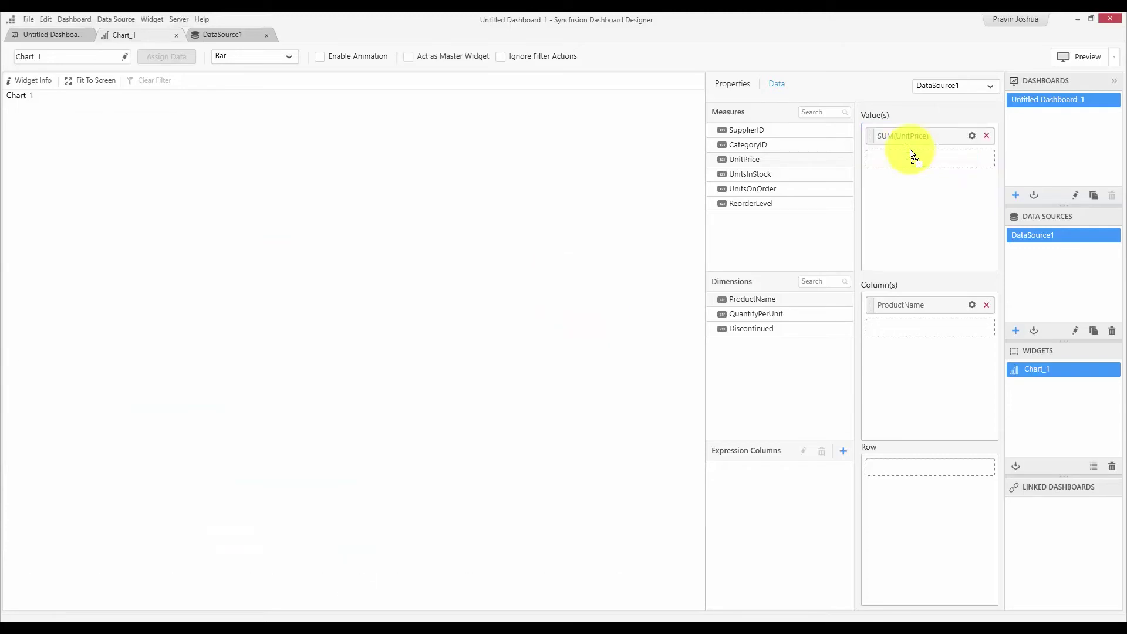
left_click(956, 88)
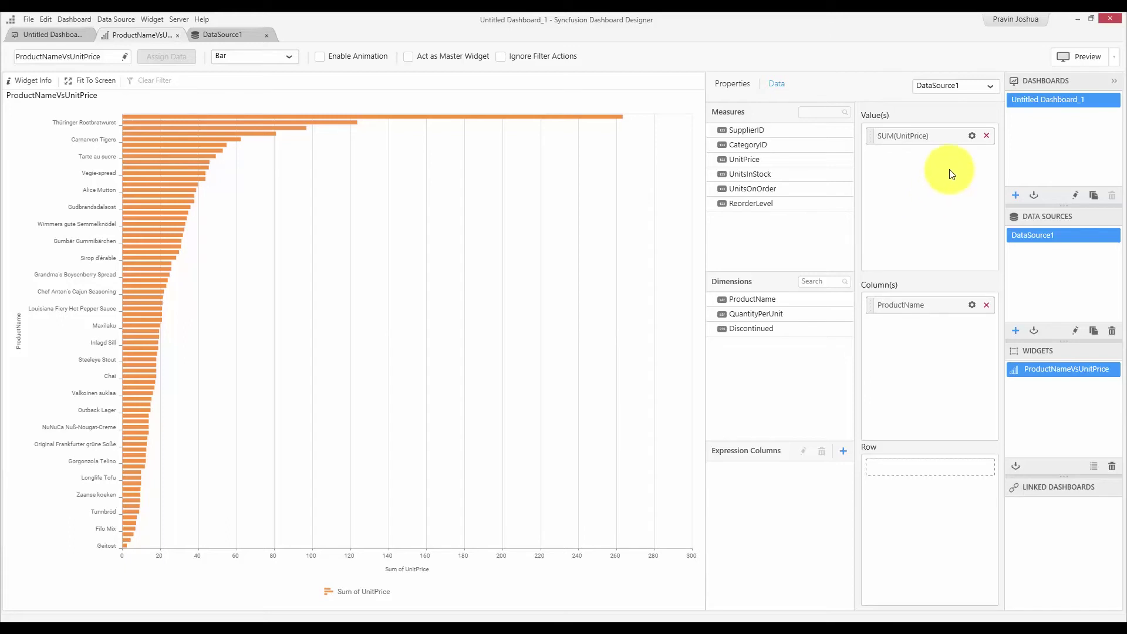
Format SUM(UnitPrice) as Currency with English (United States) culture.
left_click(971, 136)
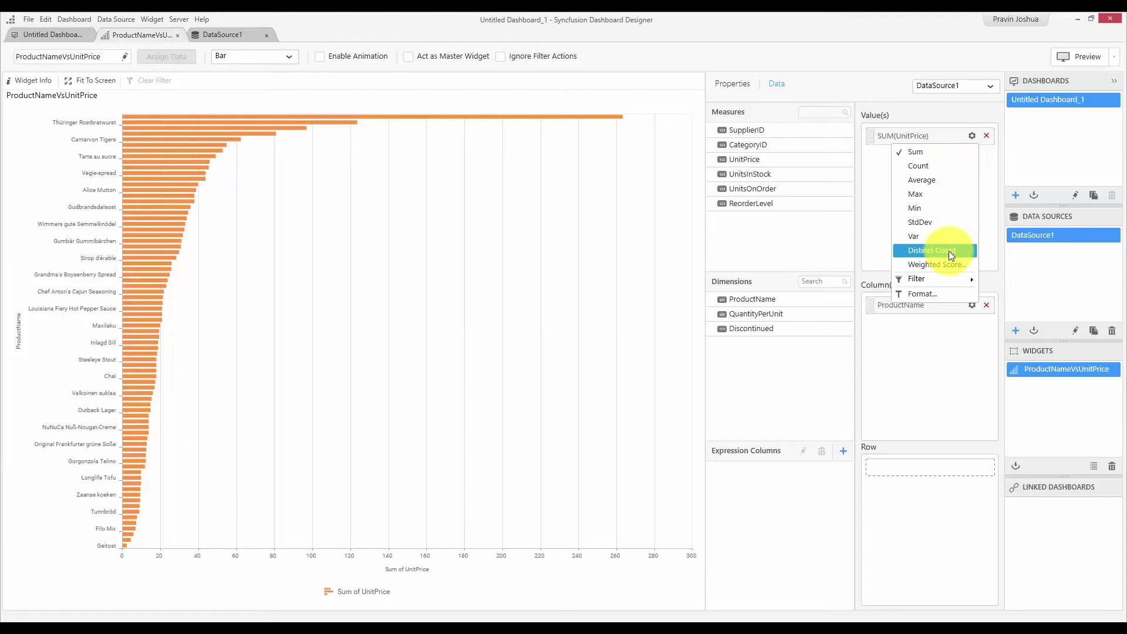
left_click(935, 292)
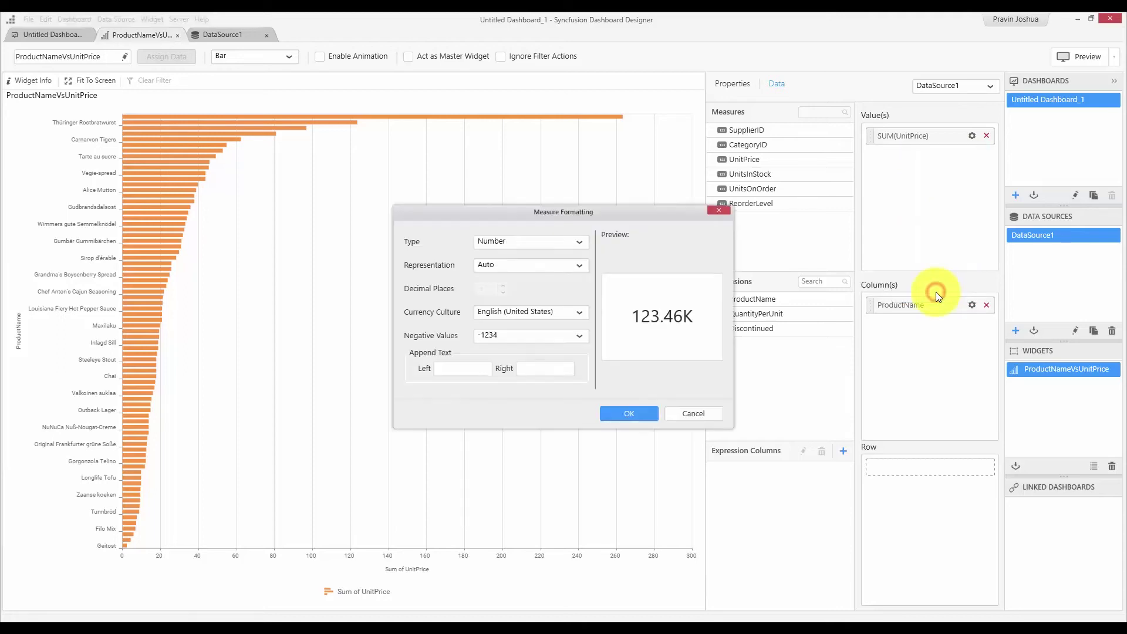
left_click(575, 246)
left_click(558, 277)
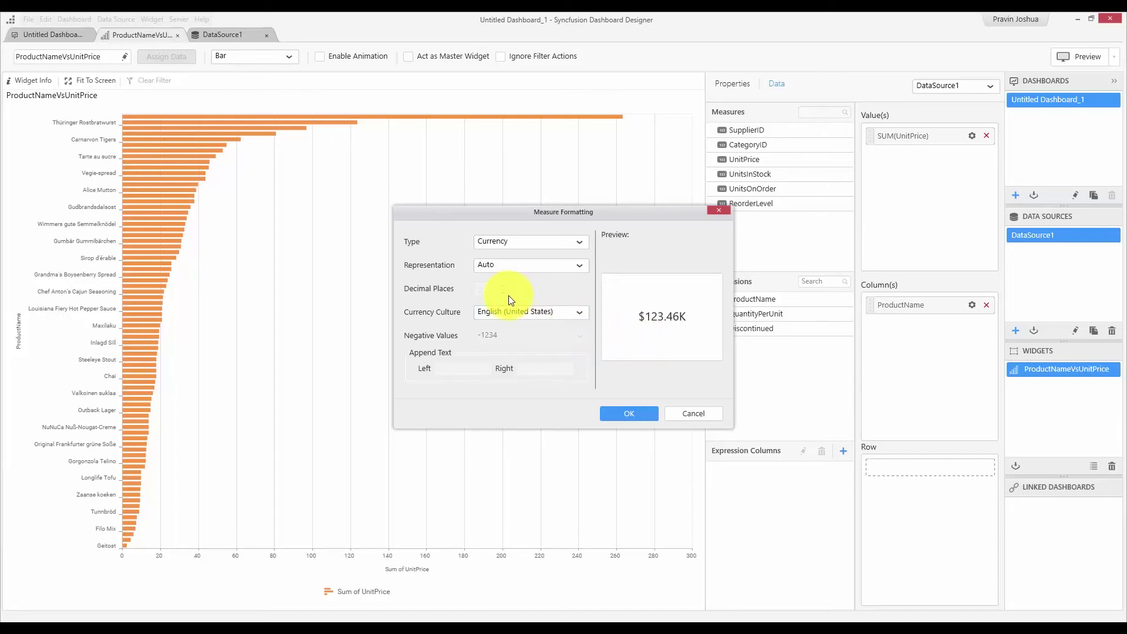
left_click(636, 410)
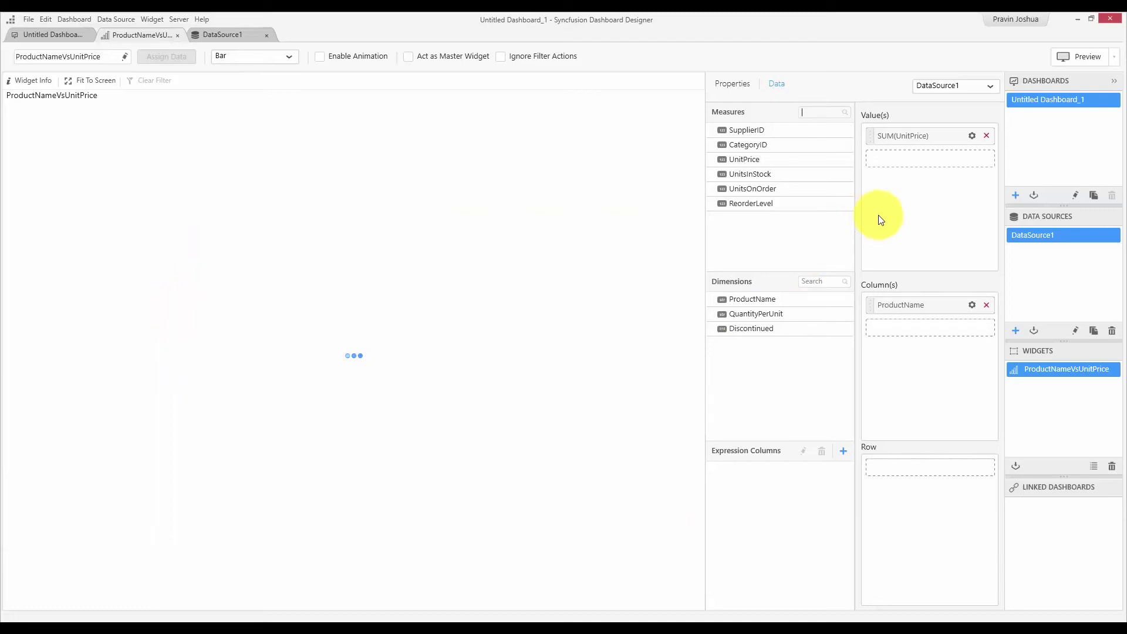
left_click(972, 305)
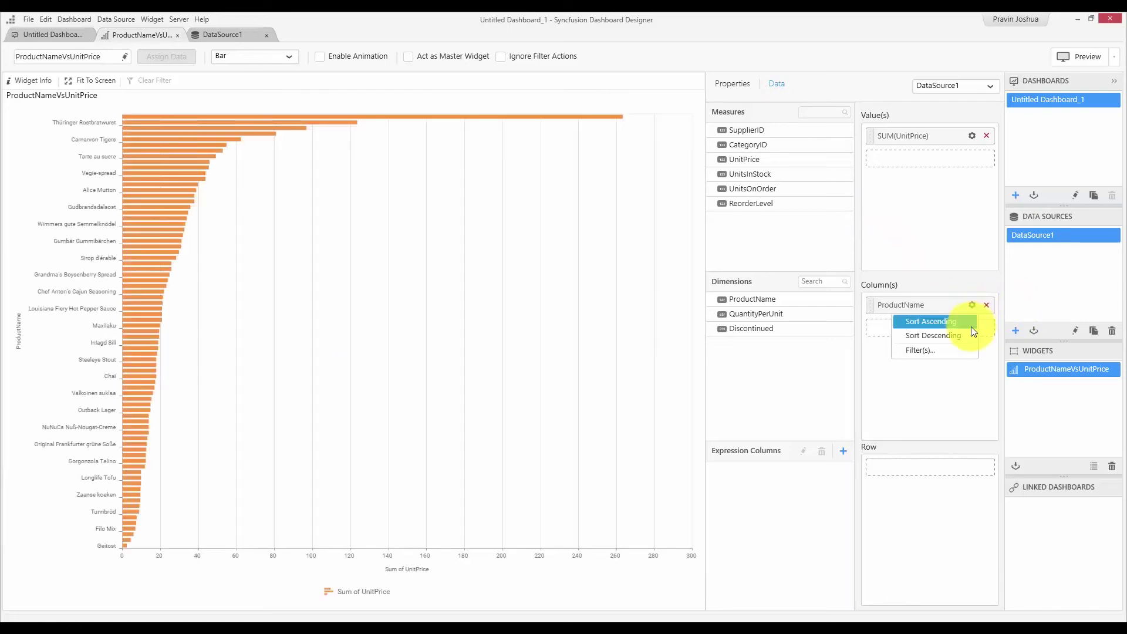
left_click(956, 349)
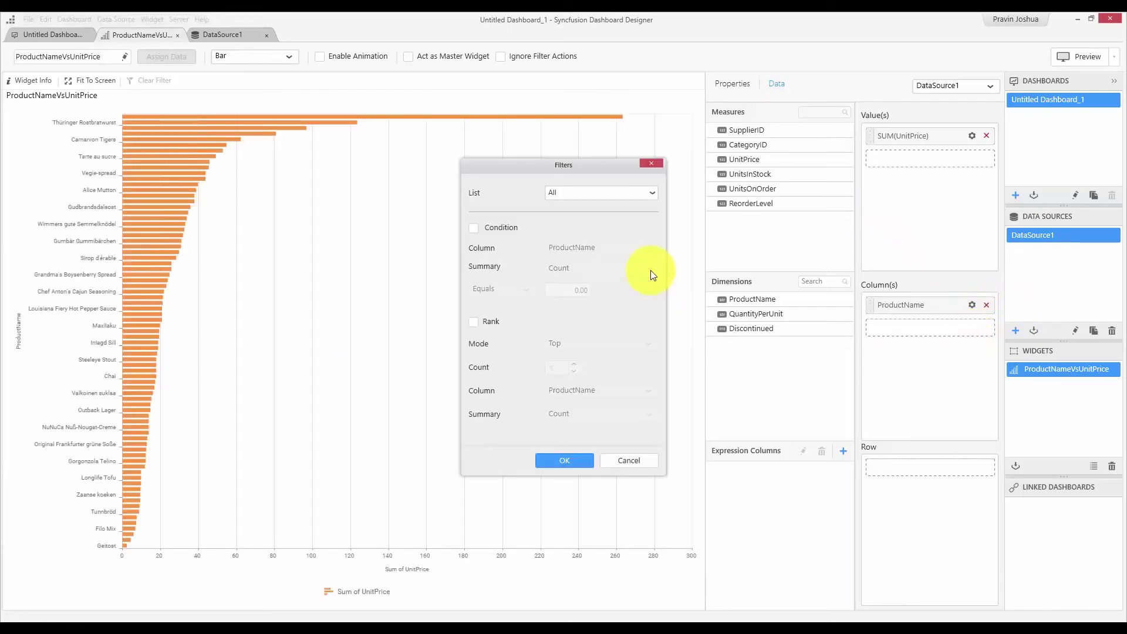
left_click(626, 199)
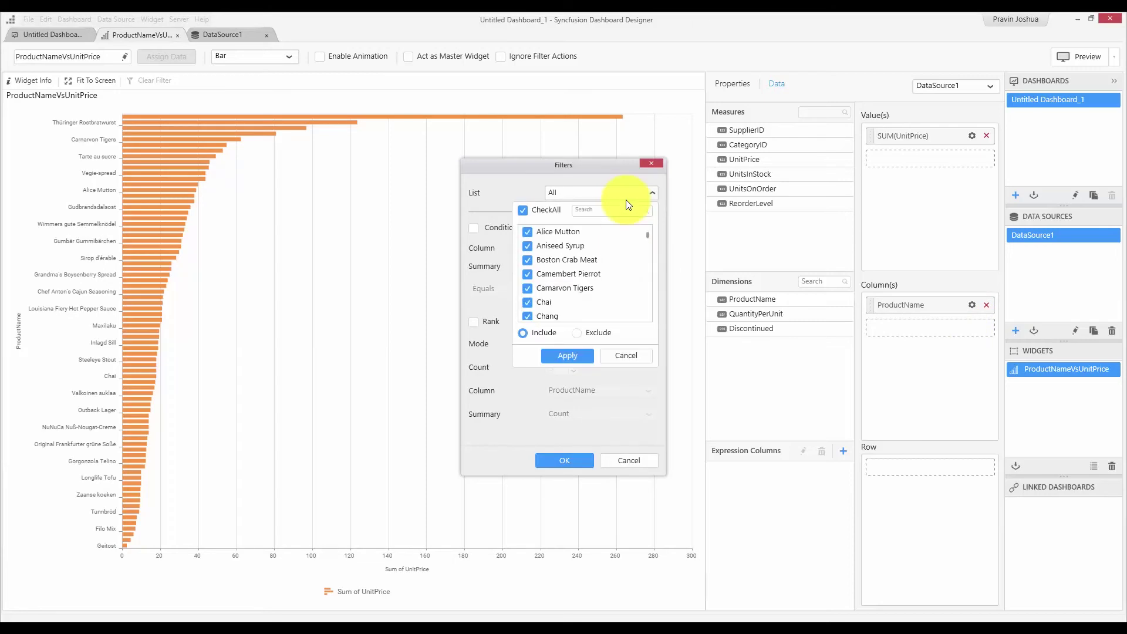
left_click(652, 163)
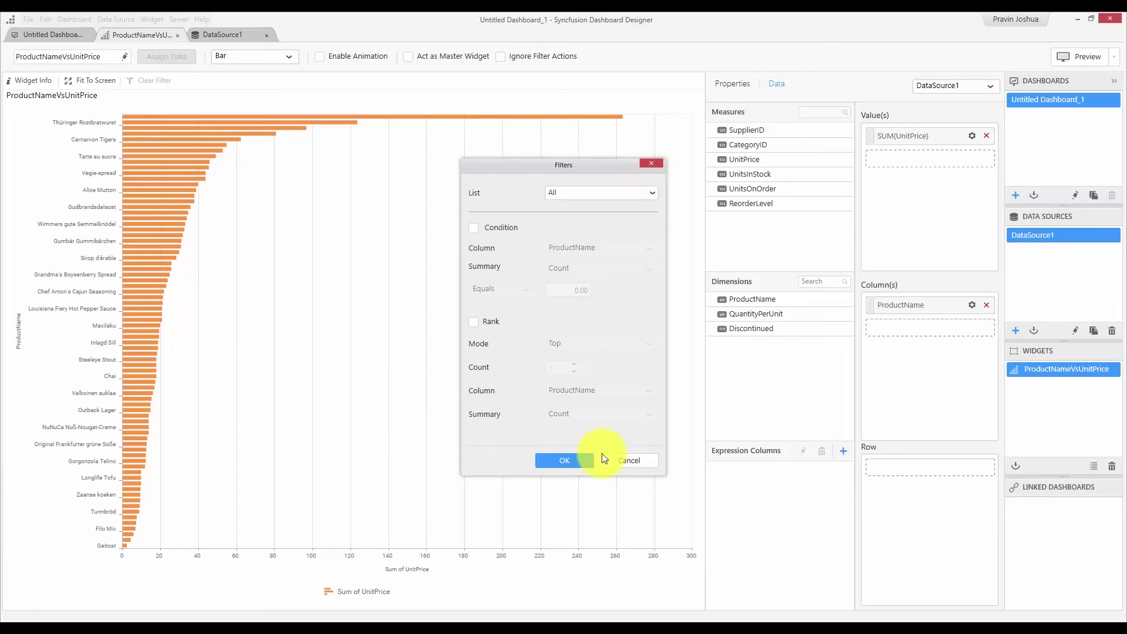
left_click(583, 459)
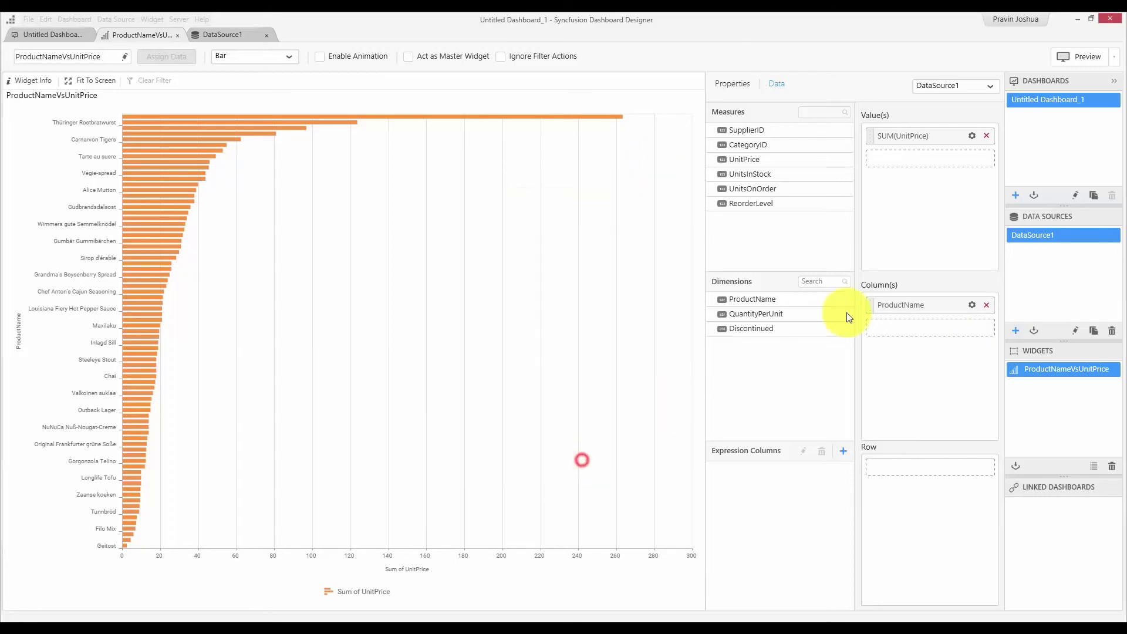
left_click(972, 304)
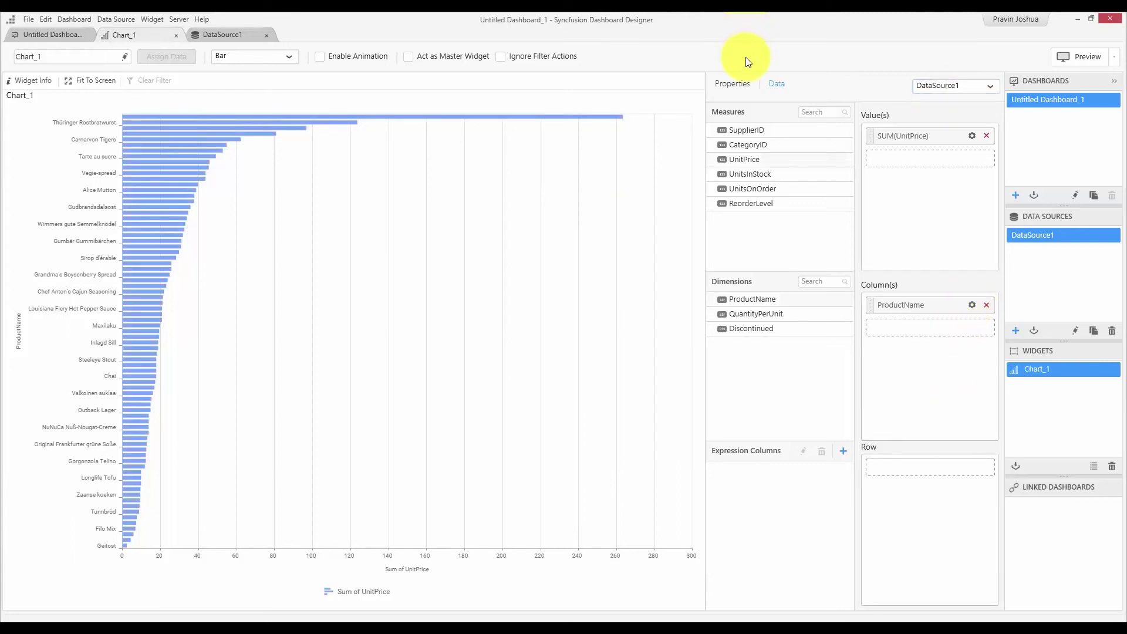
Set the Sum of UnitPrice series colour to orange #FFF79646 in the chart's properties.
left_click(734, 82)
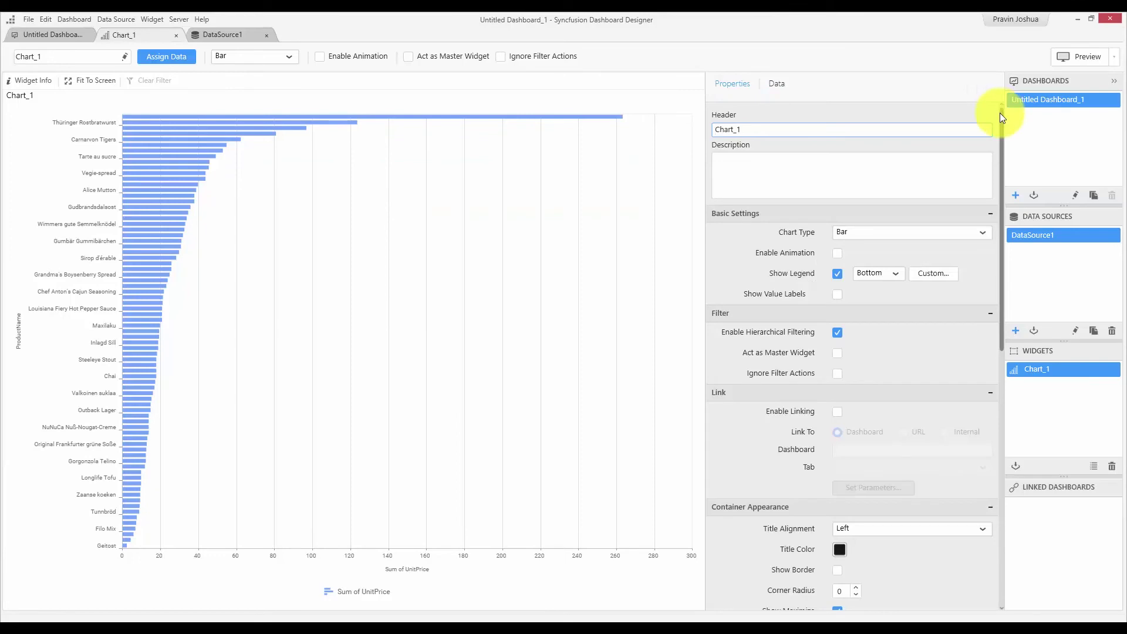
left_click_drag(1003, 119, 1002, 388)
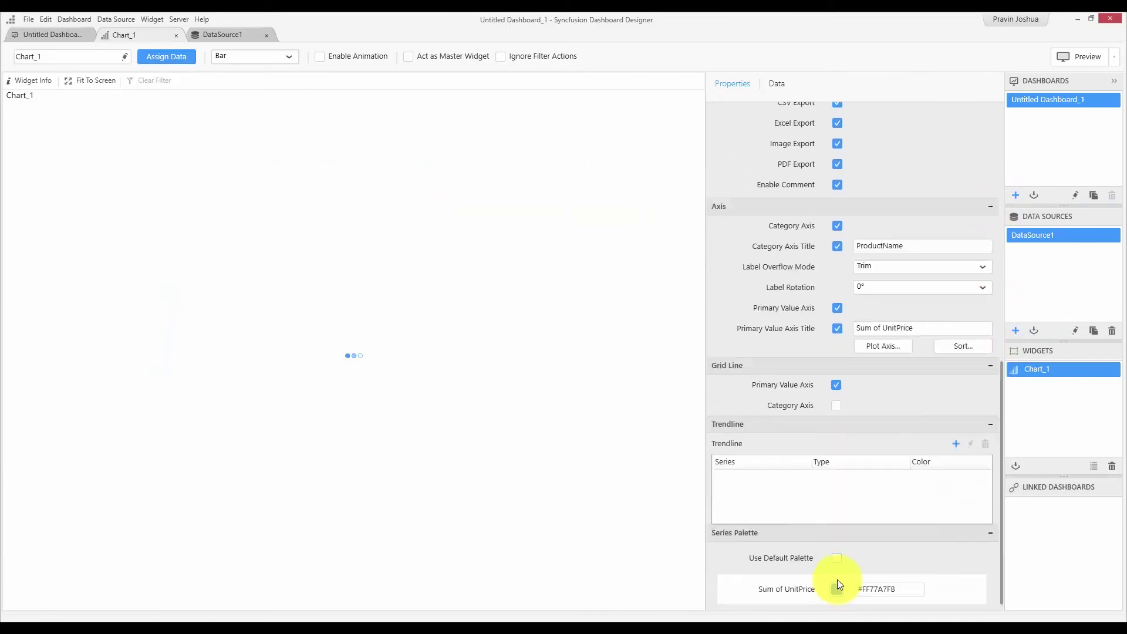
left_click(836, 589)
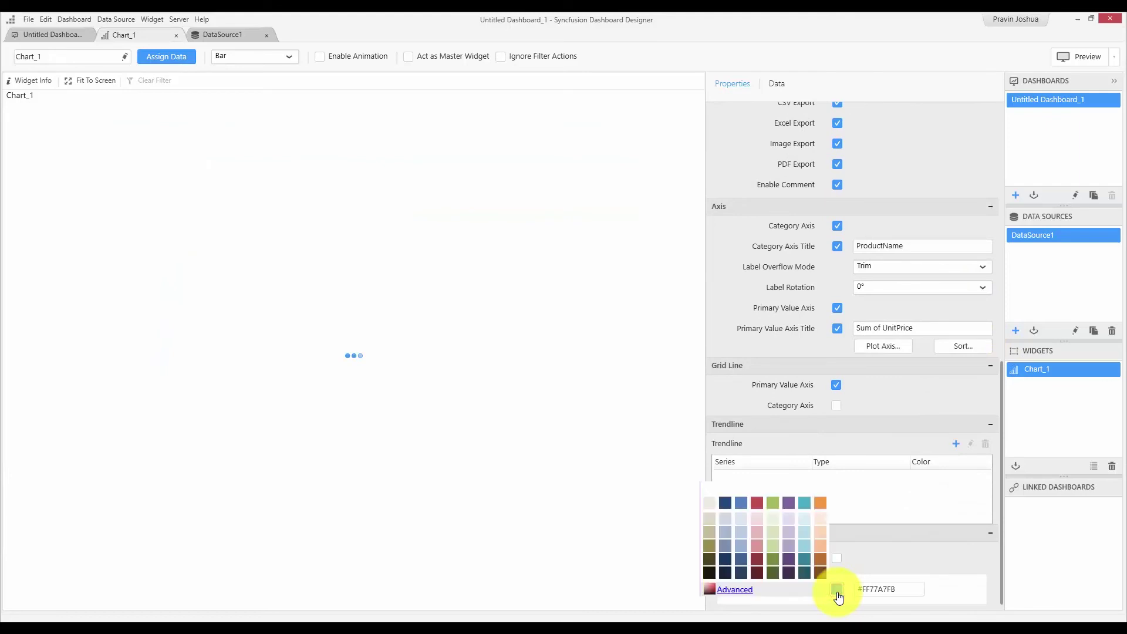
left_click(821, 503)
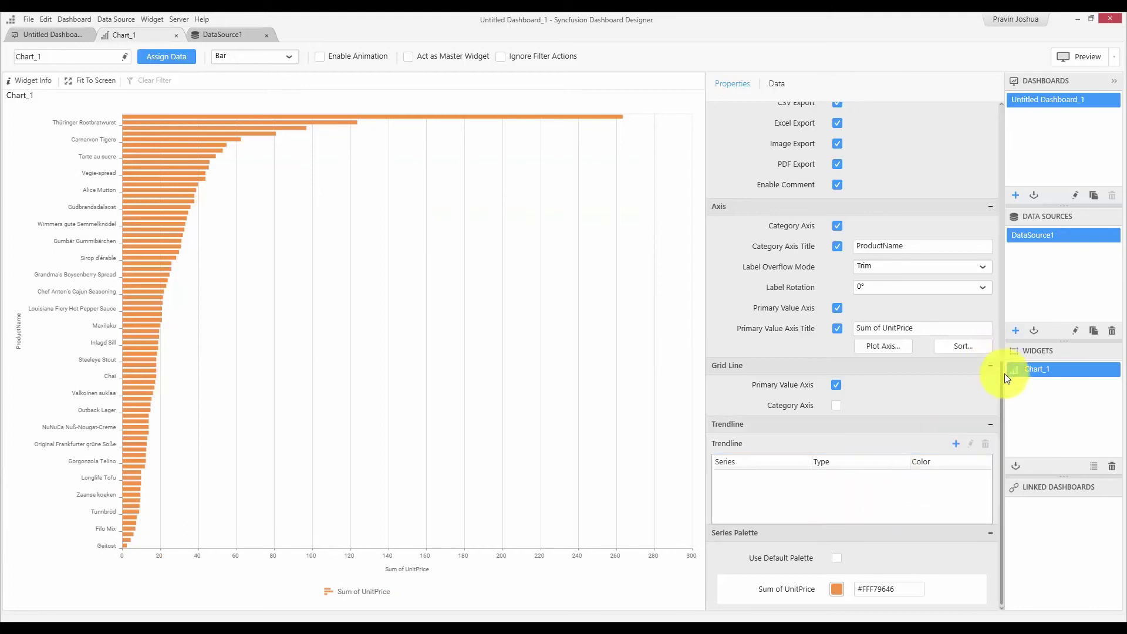
left_click_drag(1002, 372, 998, 101)
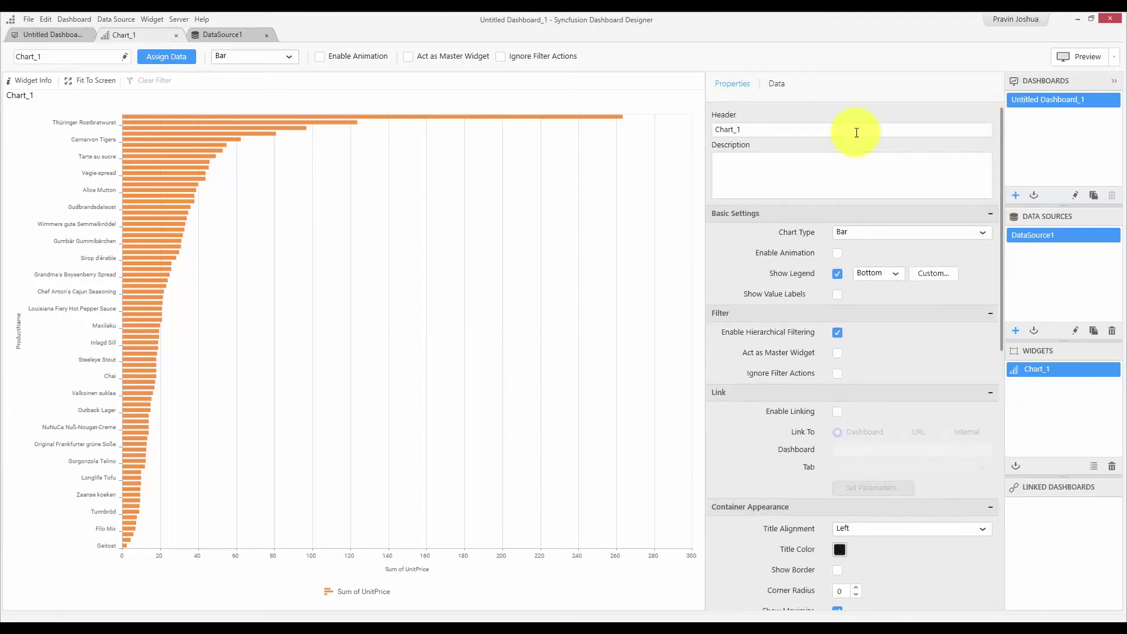
Replace the Chart_1 header with ProductNameVsUnitPrice and return to the dashboard.
left_click(797, 129)
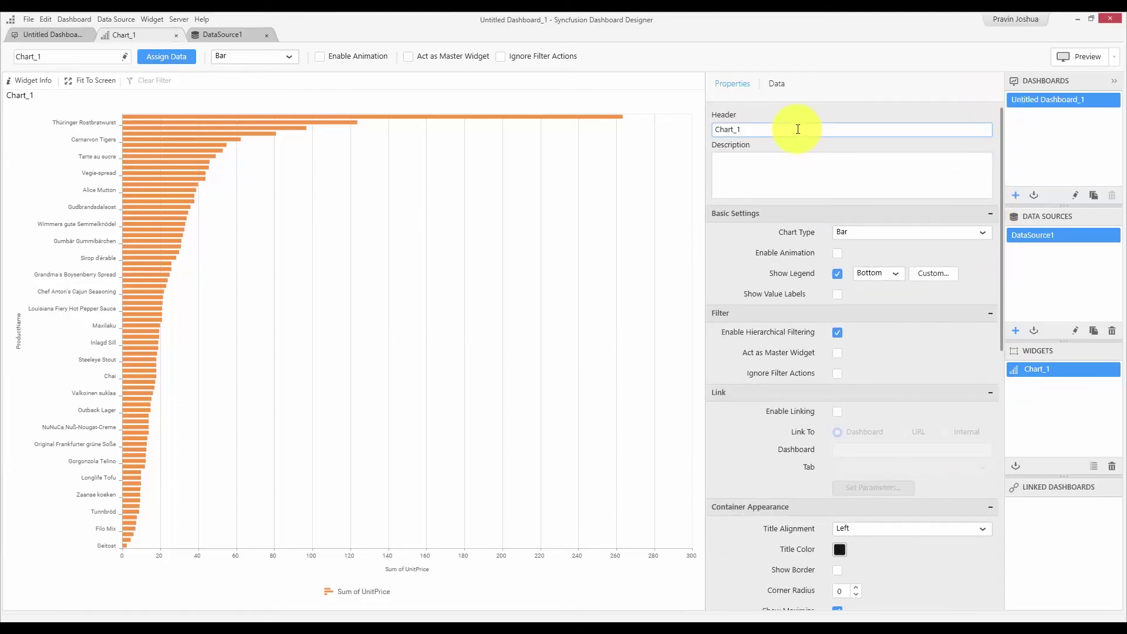
key("BackSpace")
key("BackSpace")
key("BackSpace")
key("BackSpace")
key("BackSpace")
key("BackSpace")
key("BackSpace")
type("ProductNameVsUnitPrice")
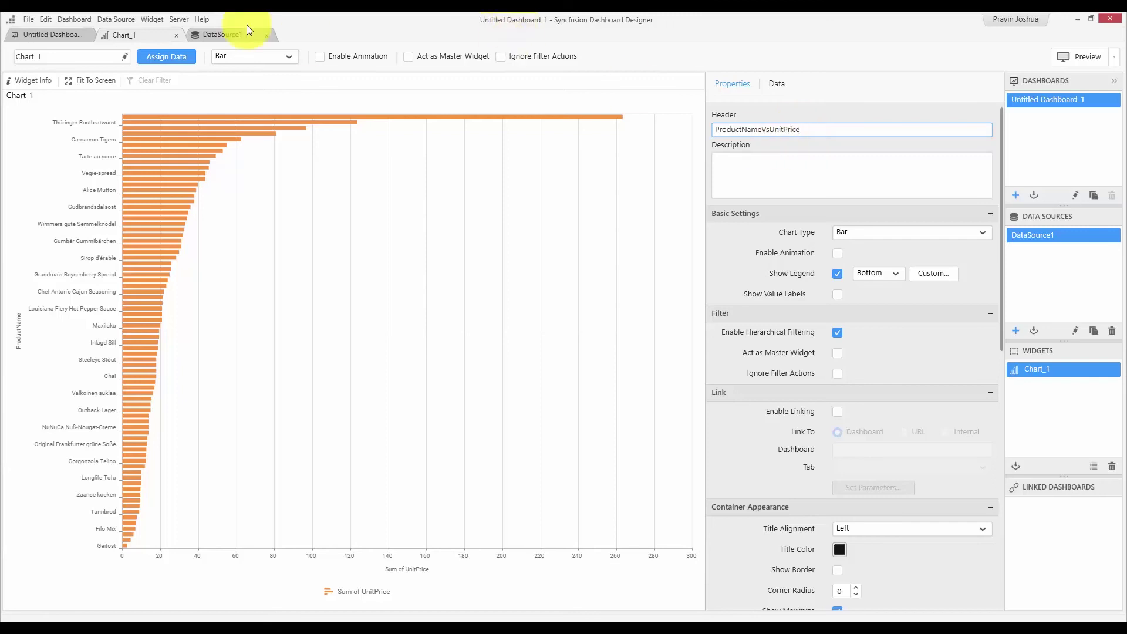
left_click(176, 36)
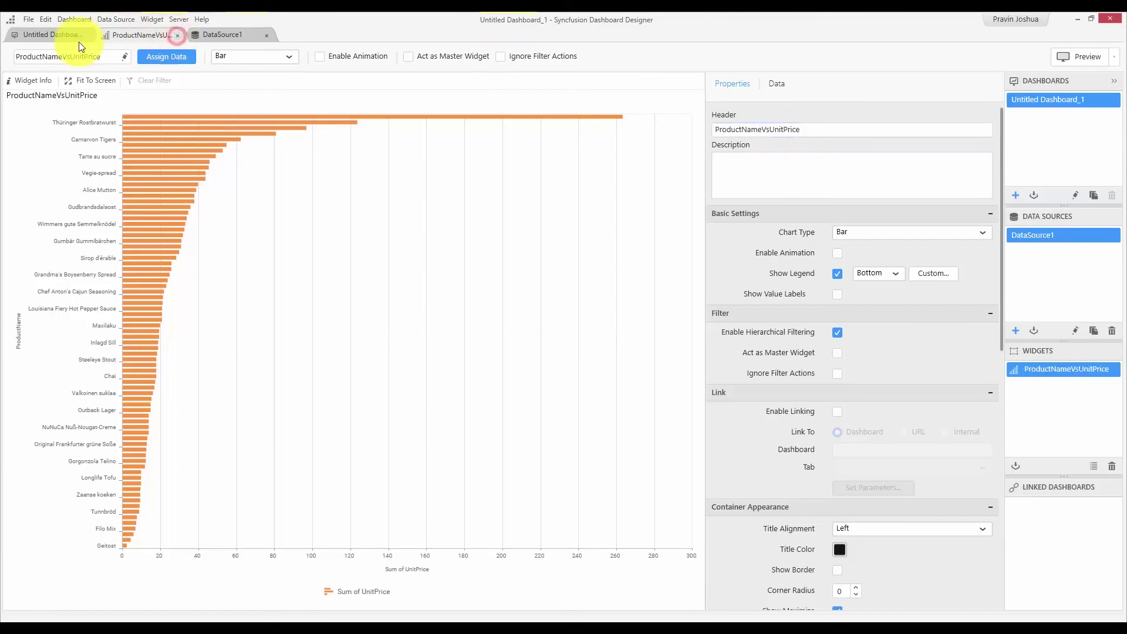
Rename the dashboard NorthwindDashboard and DataSource1 NorthwindDatasource.
left_click(49, 35)
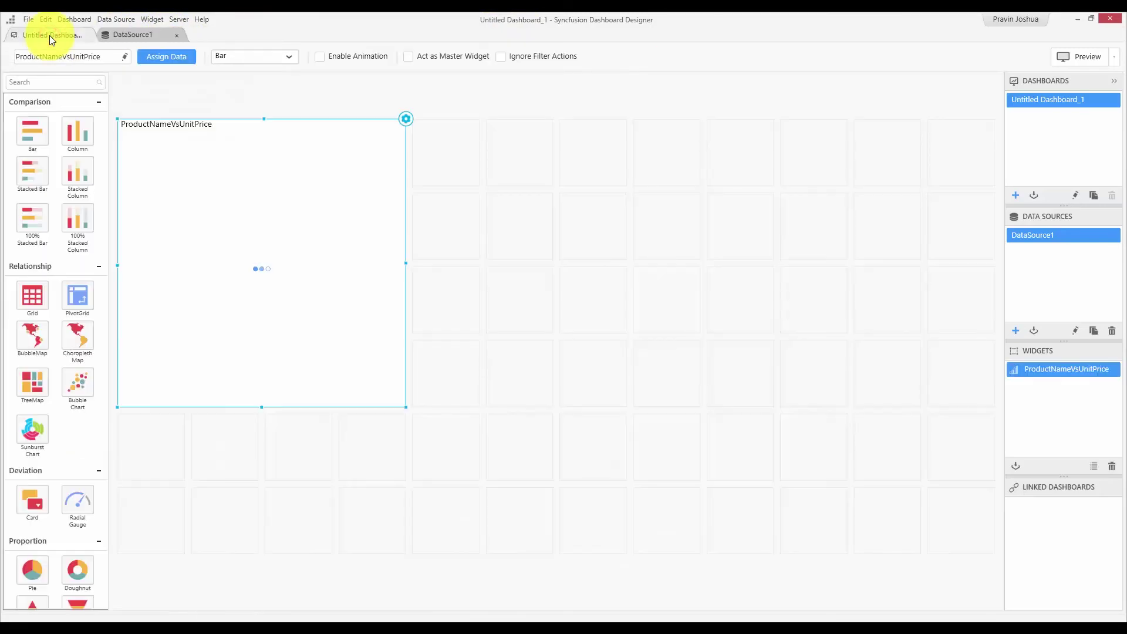
left_click(545, 217)
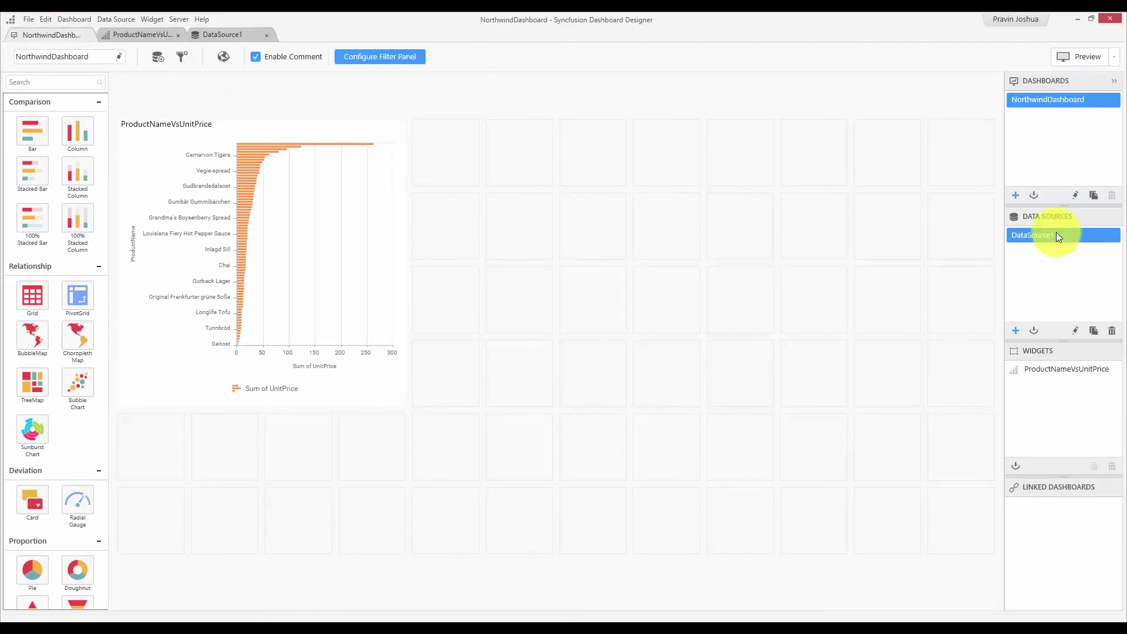
left_click(1055, 234)
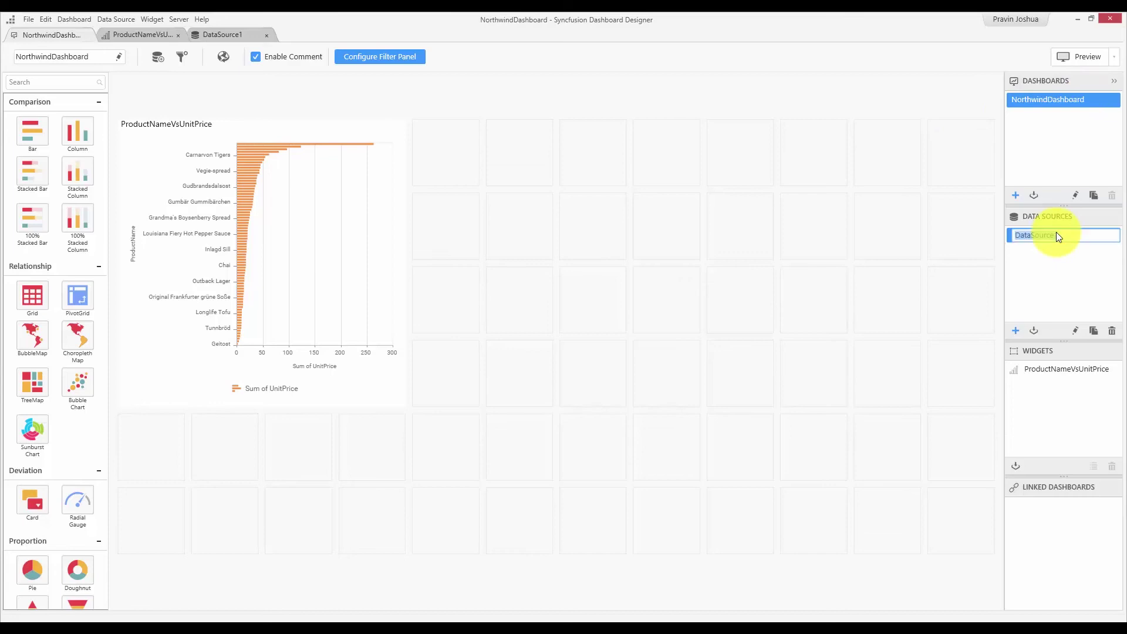
type("R")
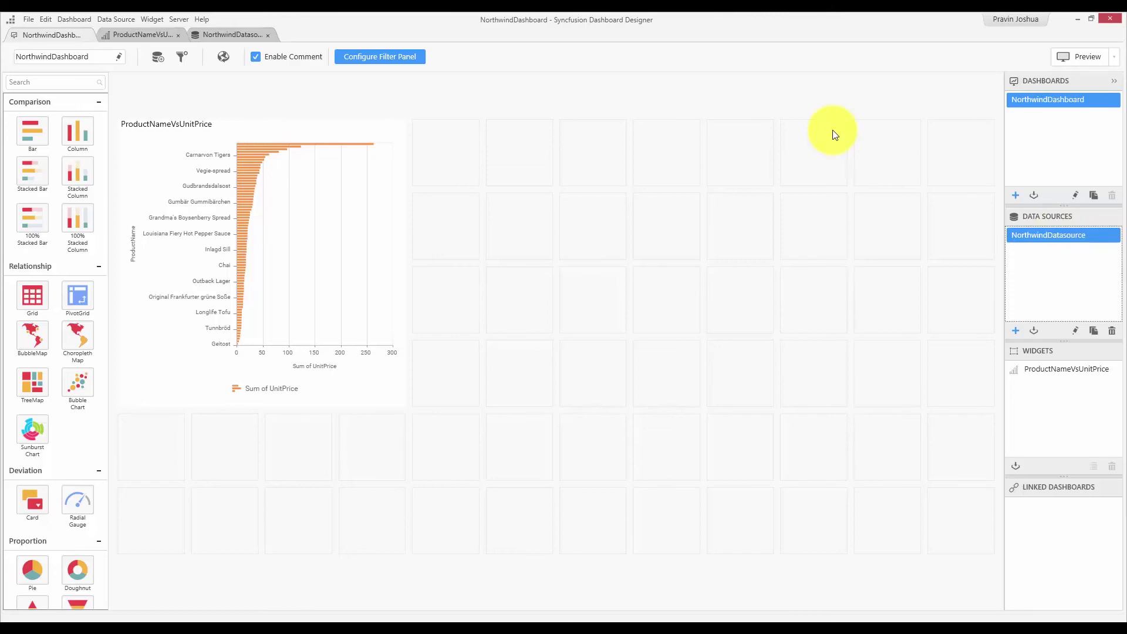
left_click(1066, 58)
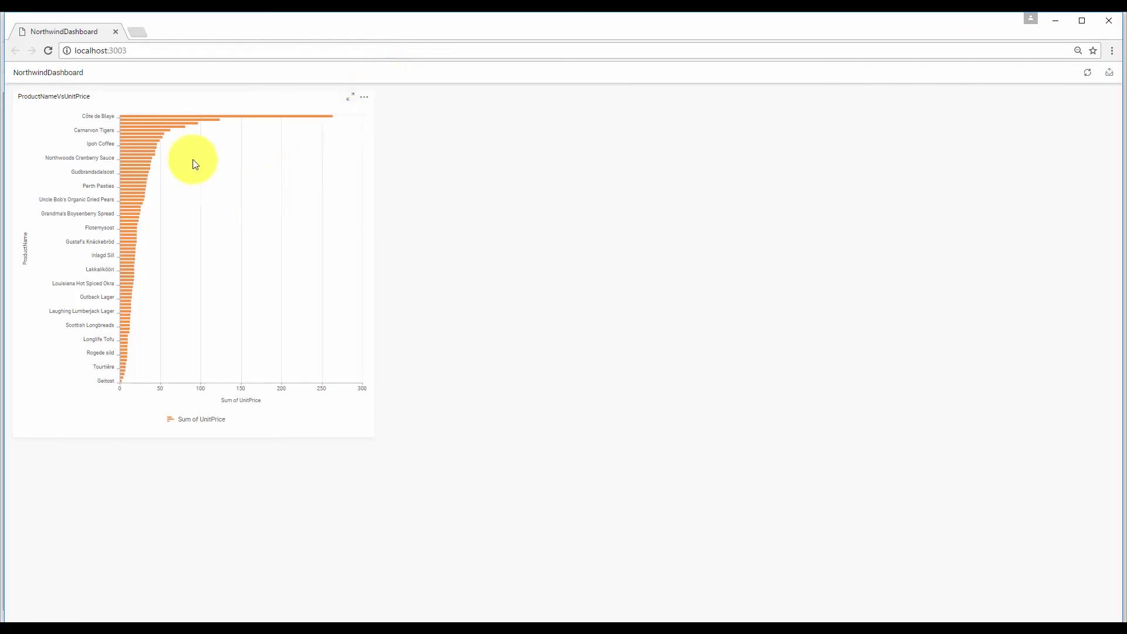
key("alt+F4")
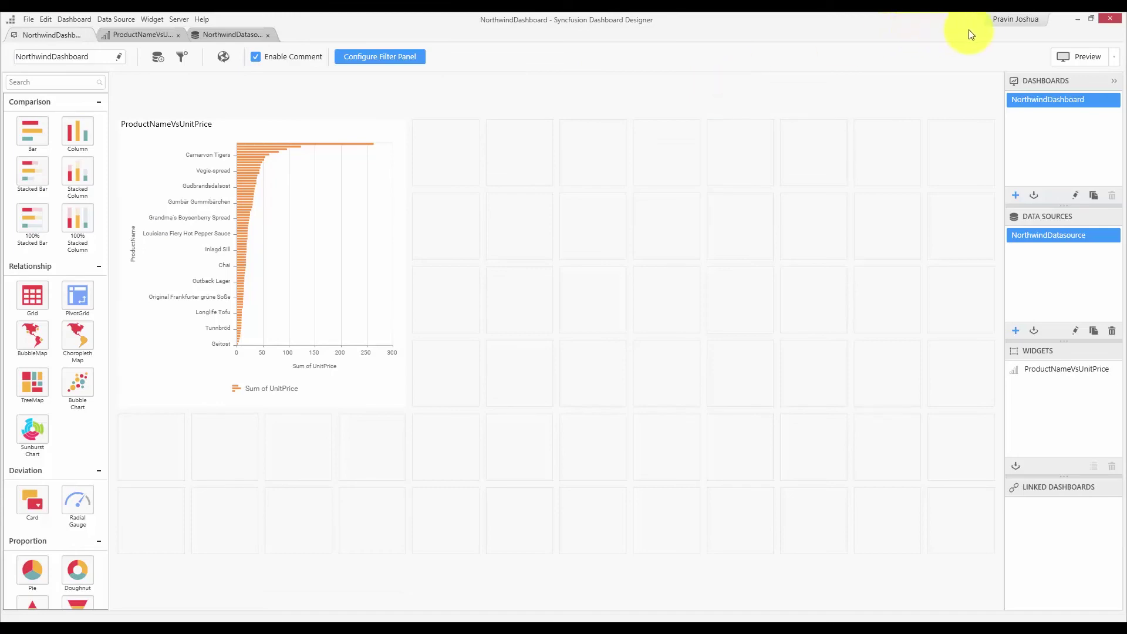
left_click(1004, 22)
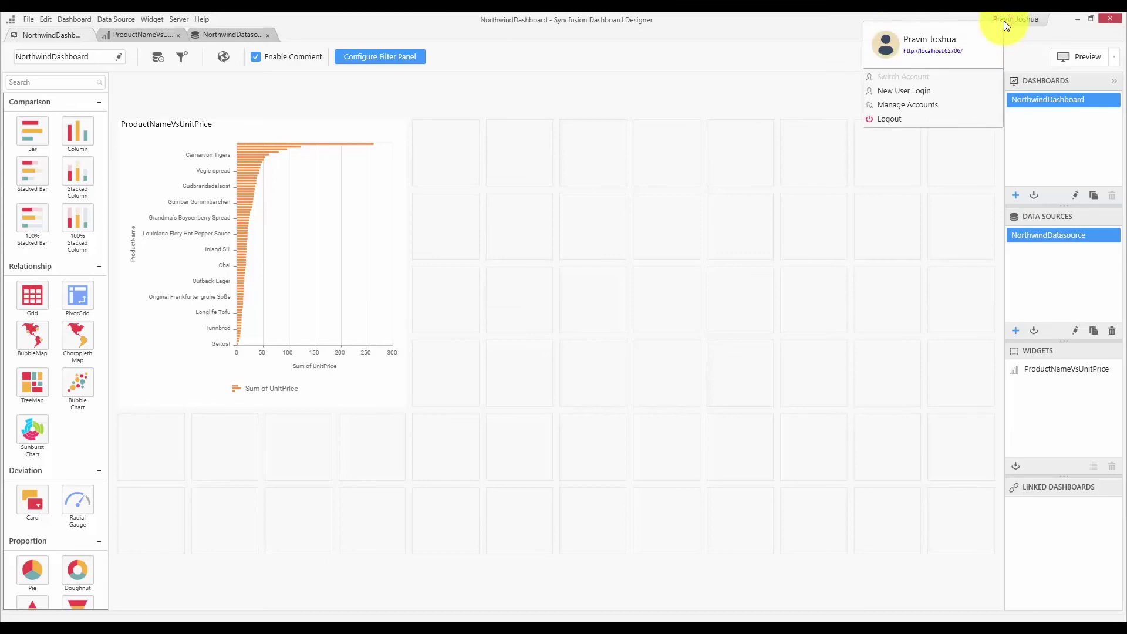
left_click(932, 102)
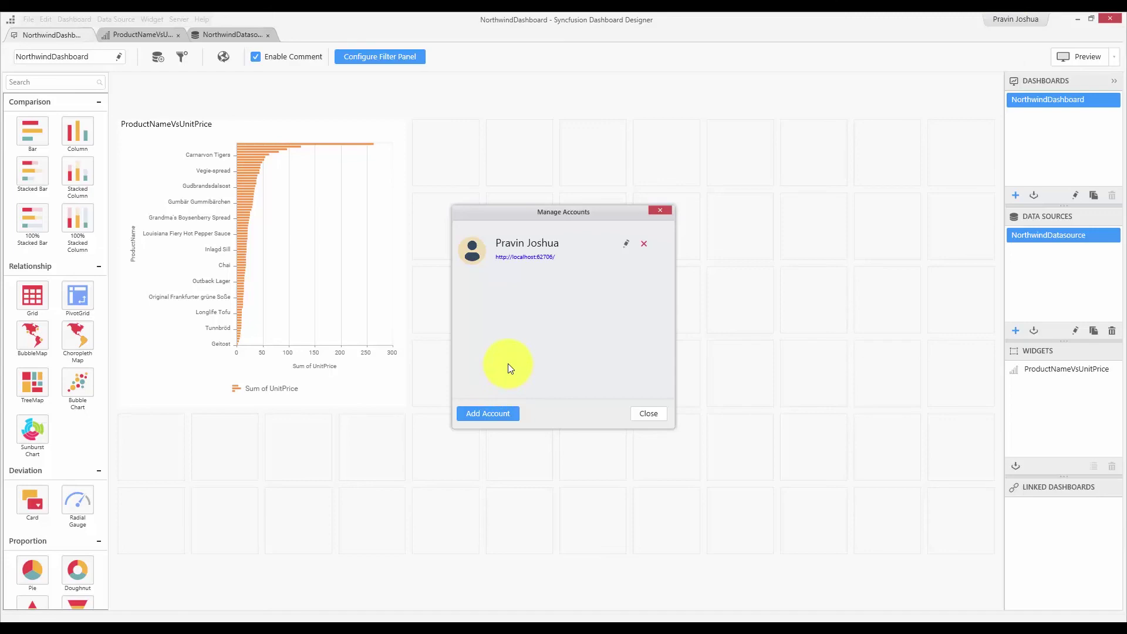
left_click(648, 413)
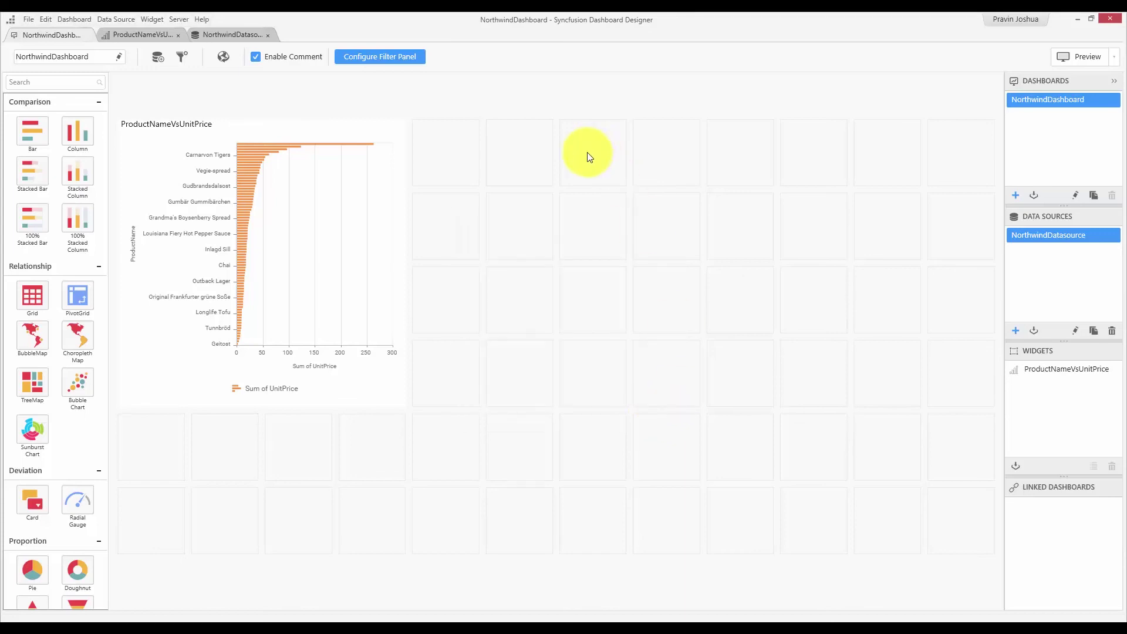
Start publishing the dashboard and save the changes as NorthwindDashboard.sydx first.
left_click(179, 19)
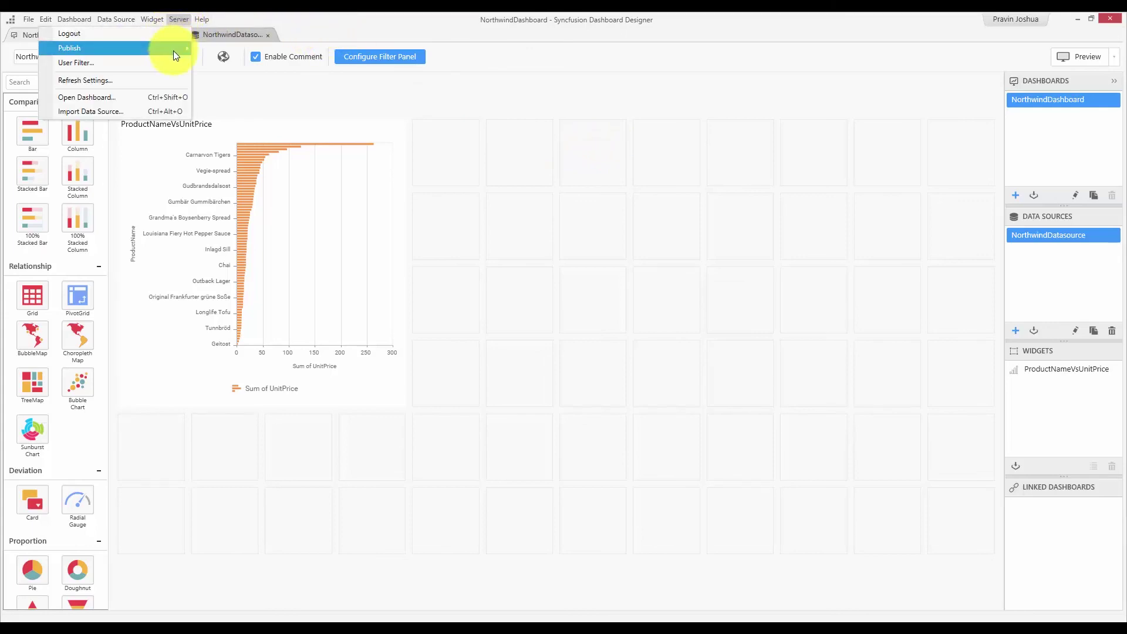
mouse_move(174, 50)
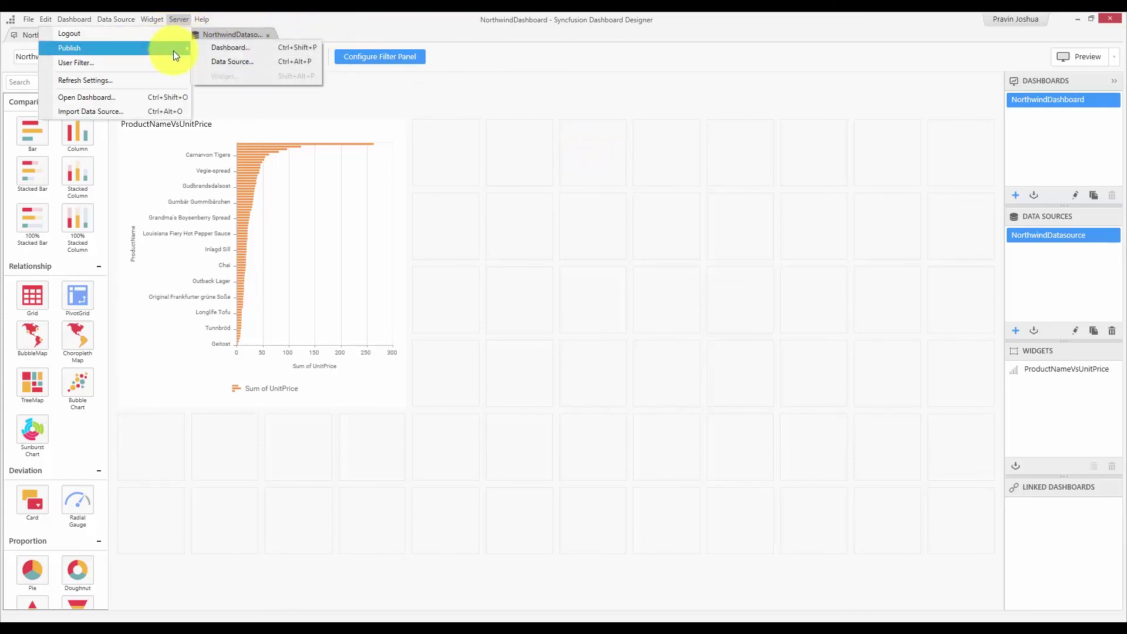
left_click(232, 49)
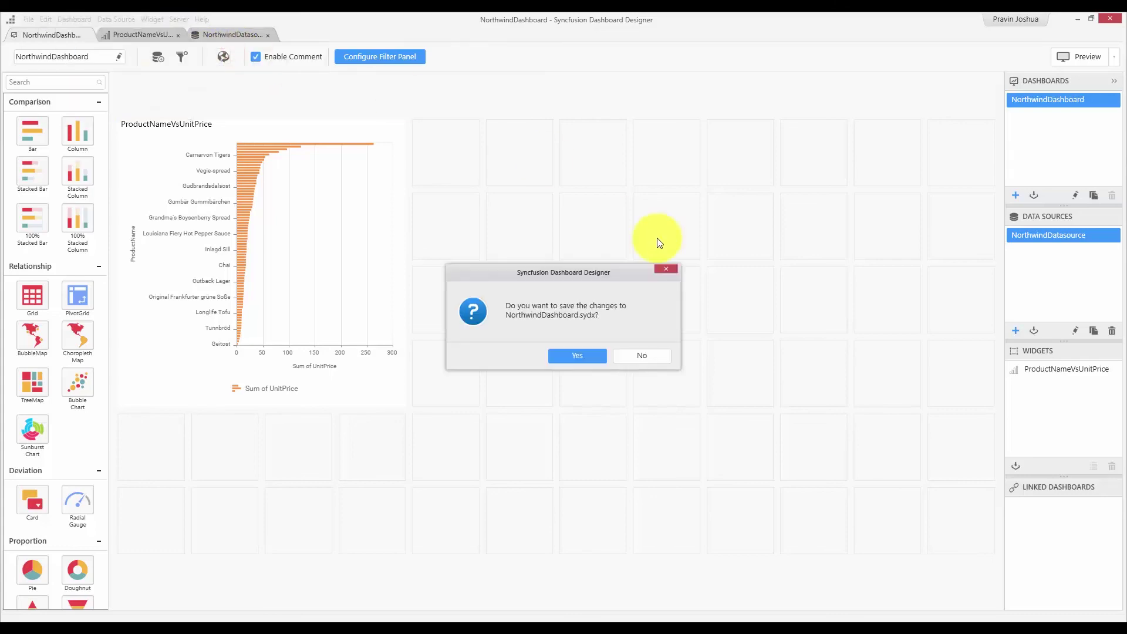
left_click(586, 356)
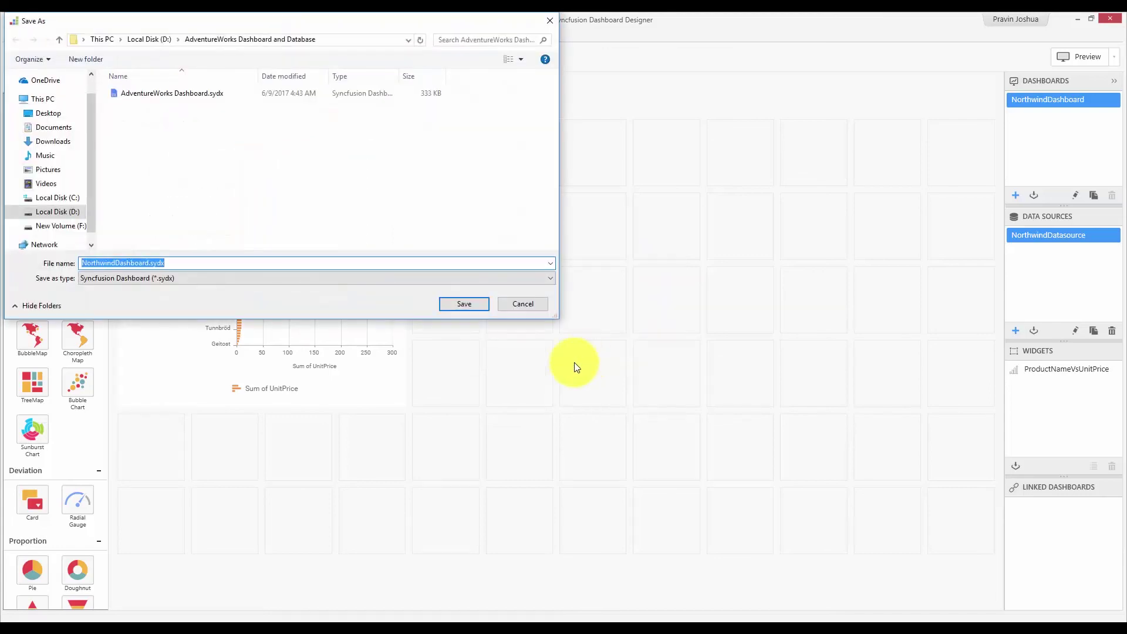
left_click(472, 304)
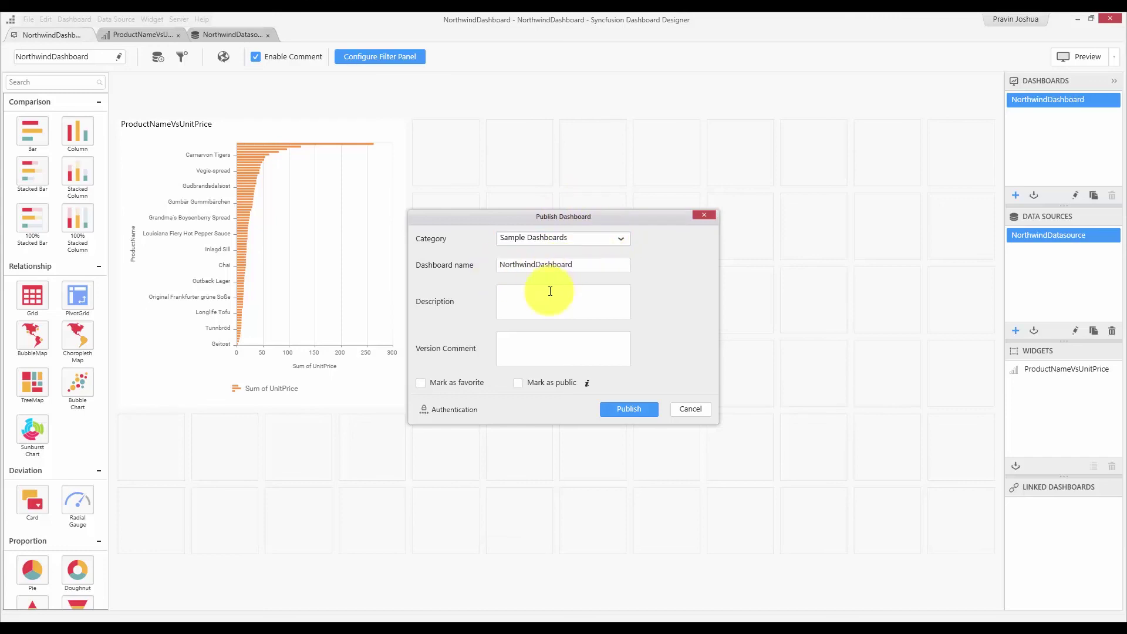
Publish with description 'Northwind Demo Dashboard', then view the dashboard in the browser.
left_click(527, 300)
type("Northwind Demo Dashboard")
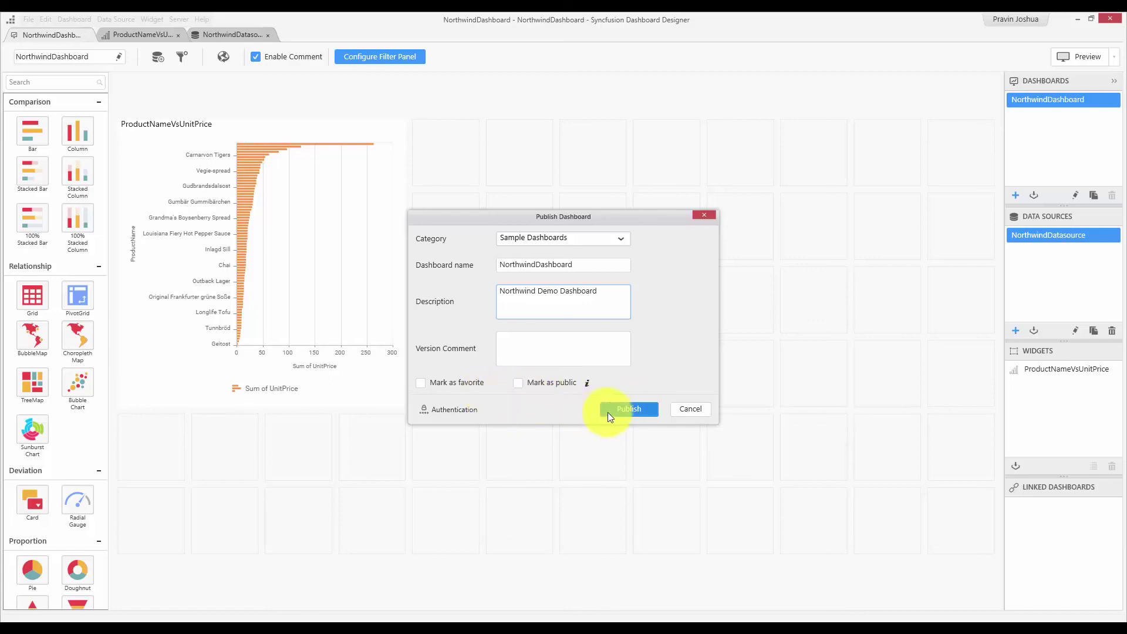
left_click(639, 412)
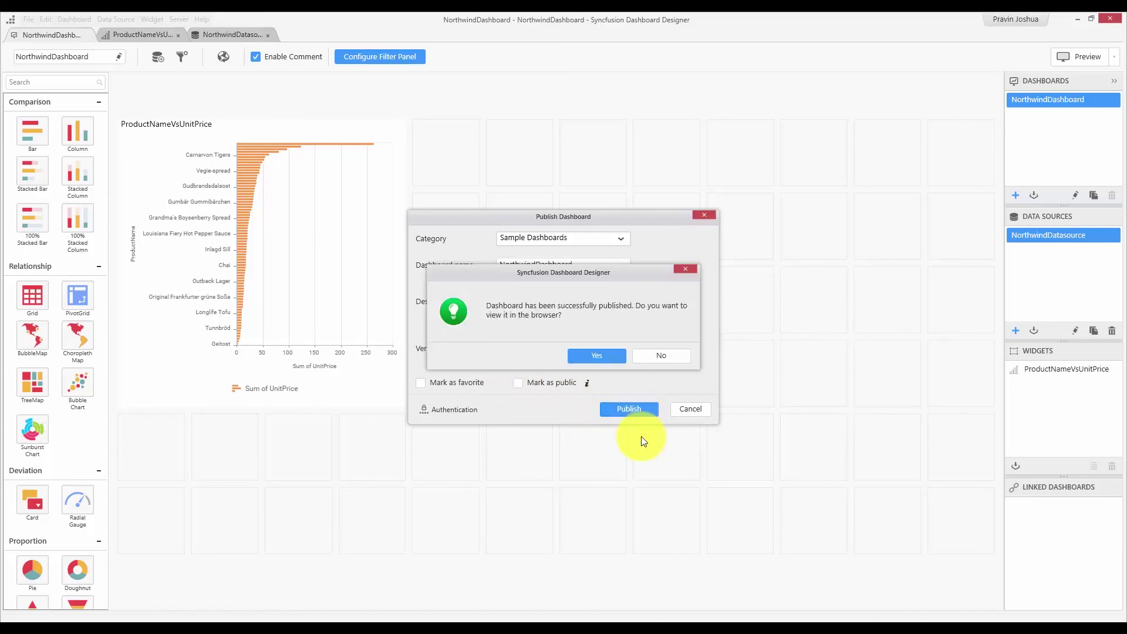
left_click(612, 361)
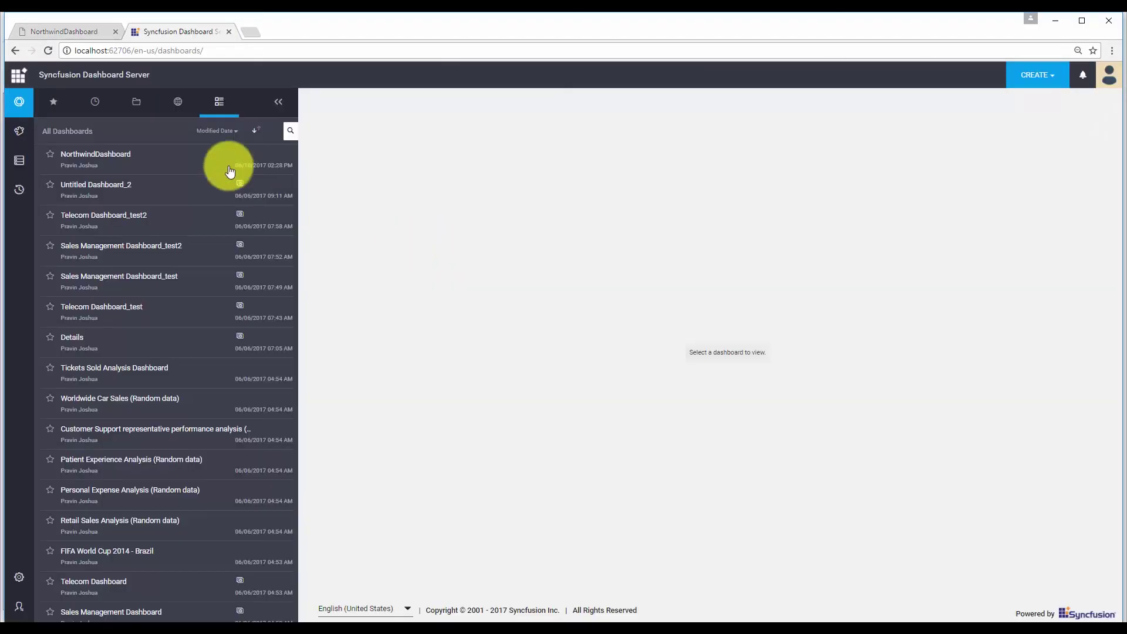
mouse_move(189, 170)
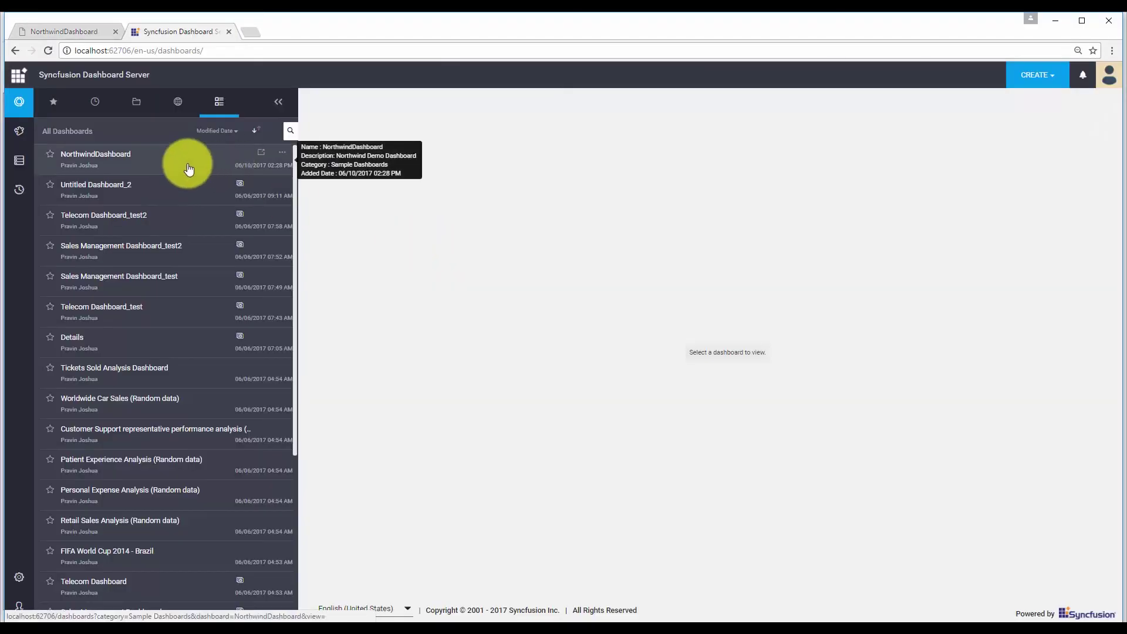